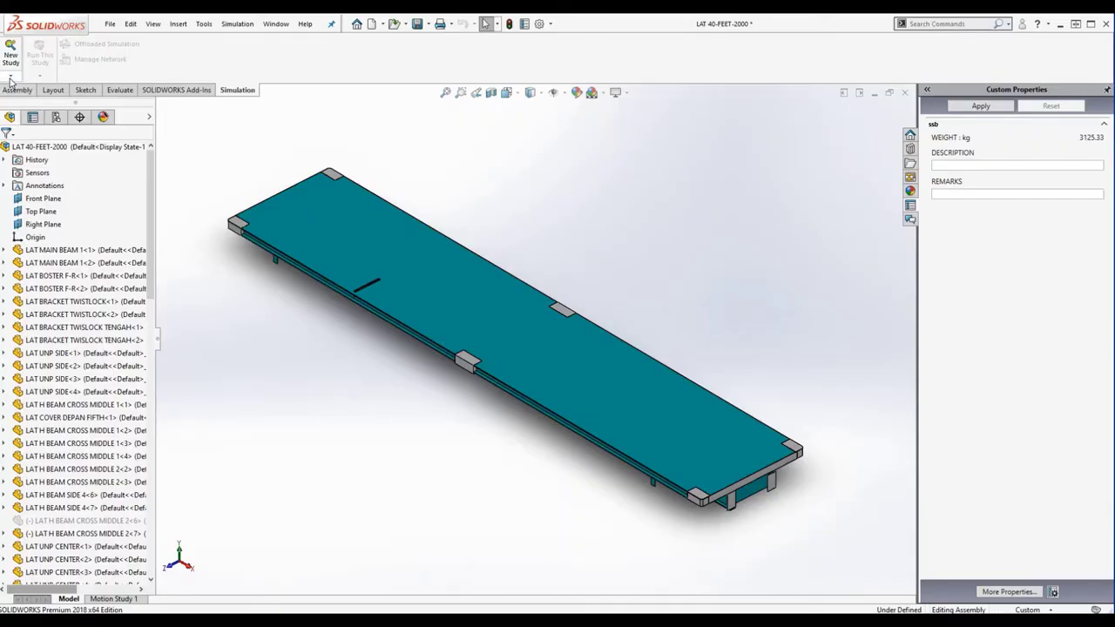
# Step: Create a new Static study and rename it from Static 1 to ANALISA FEM
pyautogui.click(10, 76)
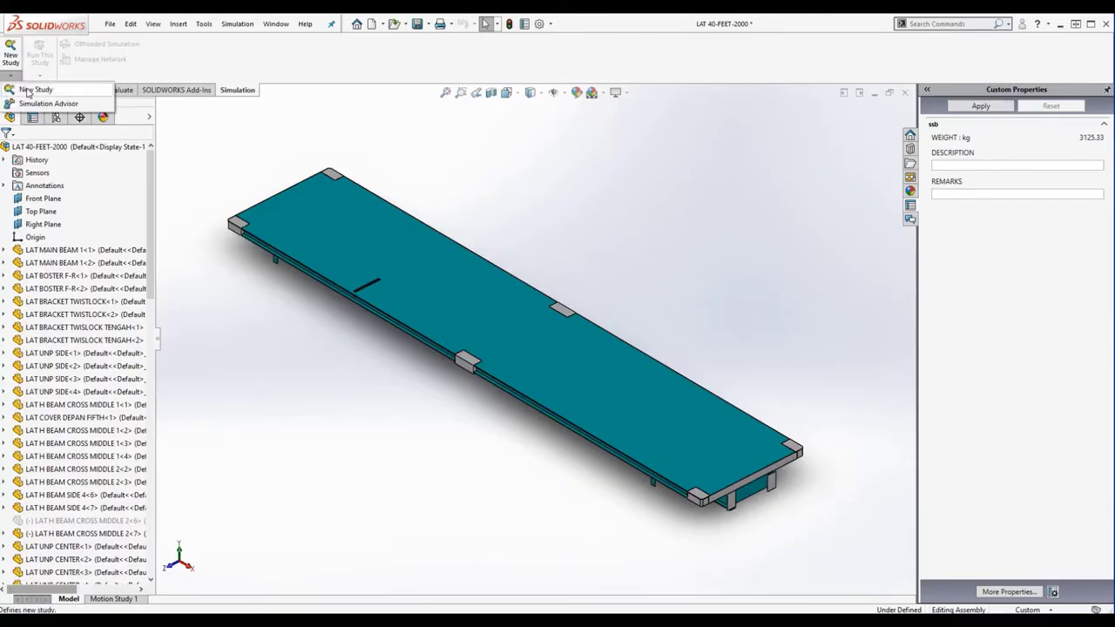
pyautogui.click(33, 90)
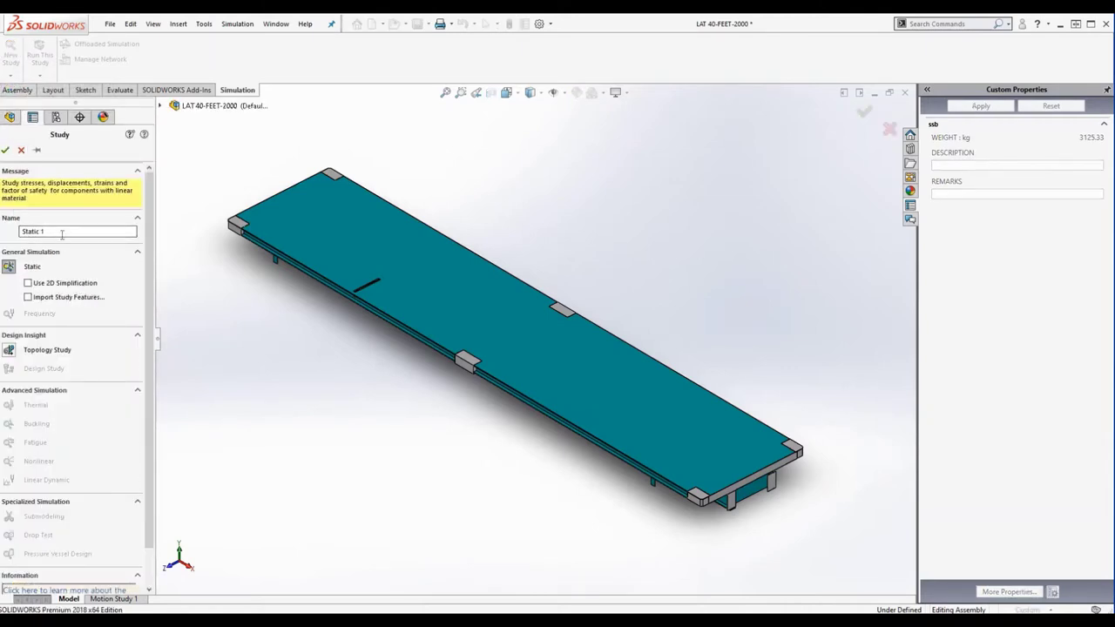
pyautogui.moveTo(44, 231); pyautogui.dragTo(19, 233)
pyautogui.write('ANALISA FEM')
# Step: Confirm the ANALISA FEM study and apply SS 400 material to all chassis parts
pyautogui.click(5, 152)
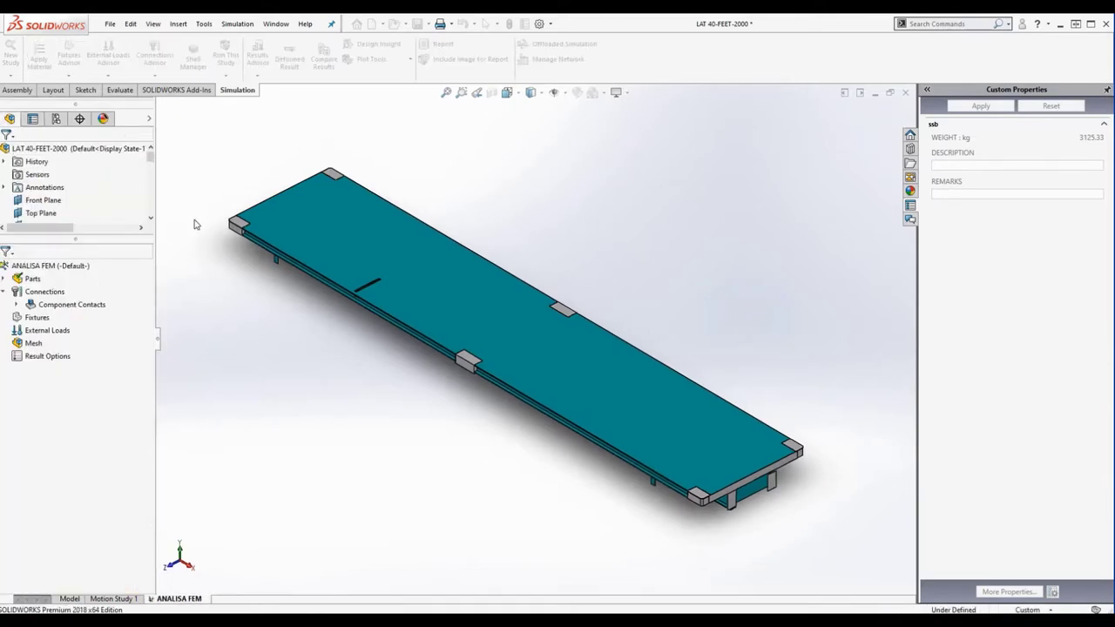
pyautogui.rightClick(31, 279)
pyautogui.moveTo(93, 306)
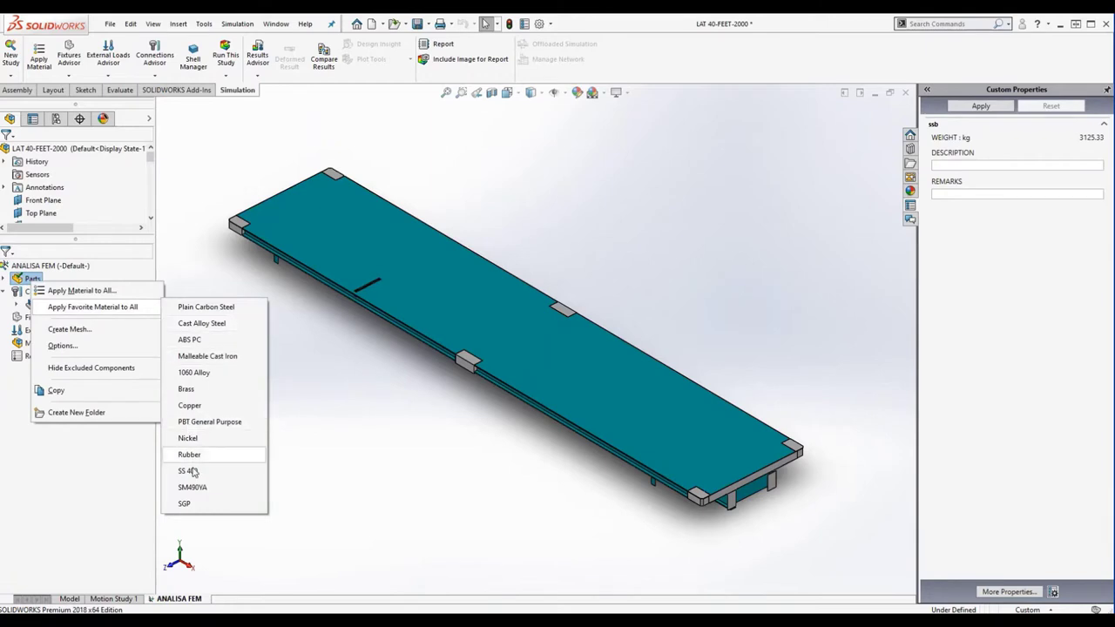
pyautogui.click(193, 471)
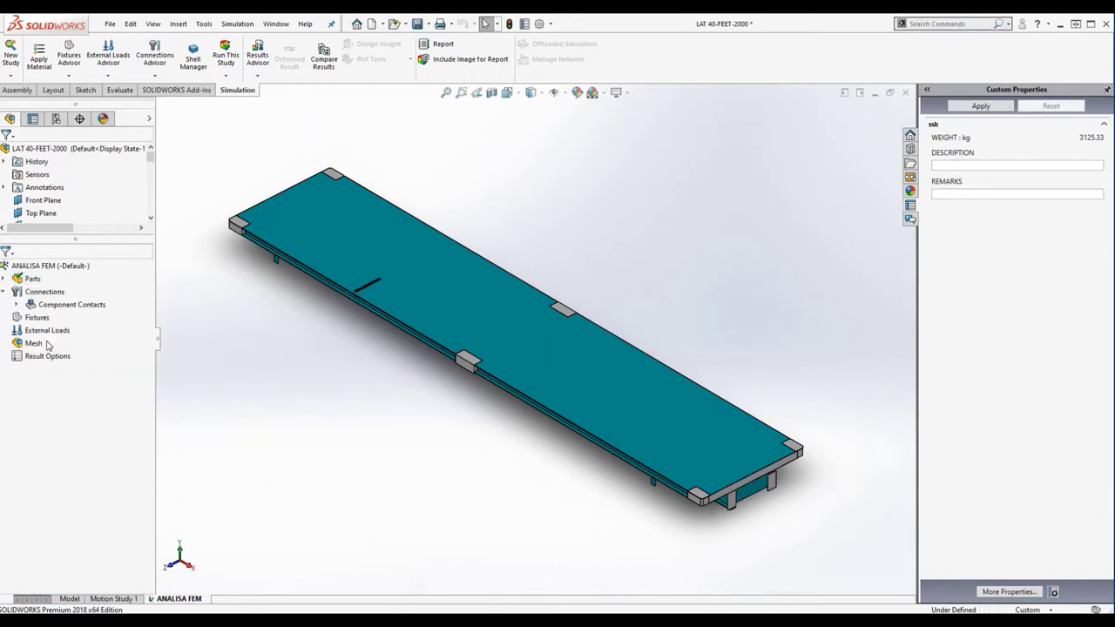
# Step: Add a Fixed Geometry fixture (Fixed-1) on the LAT PIVOT hole face
pyautogui.rightClick(33, 319)
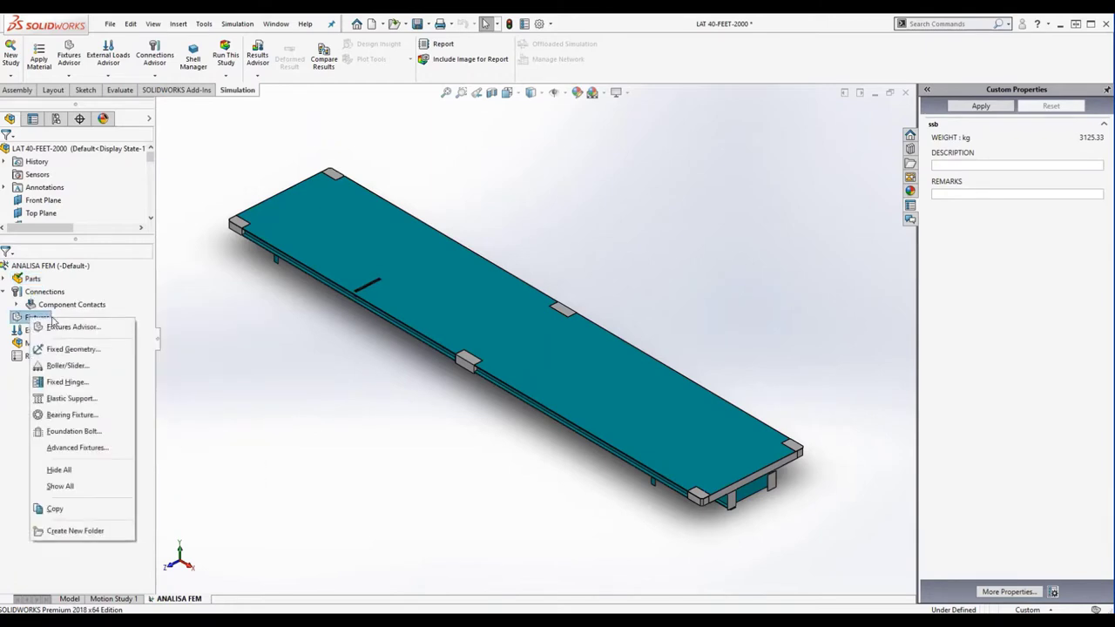
pyautogui.click(69, 348)
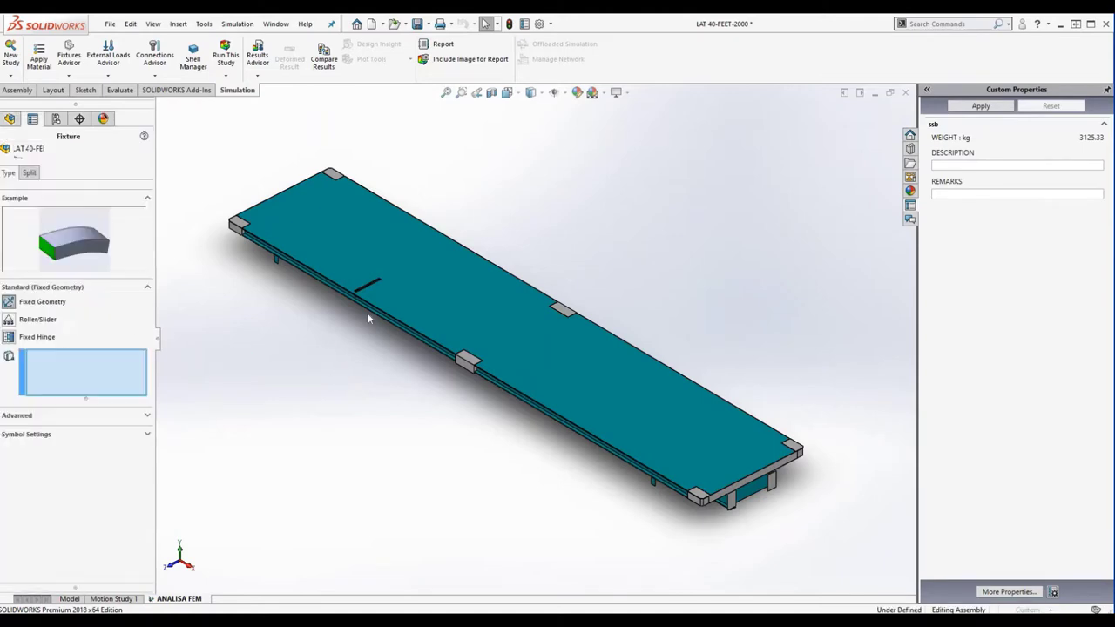
pyautogui.moveTo(460, 184); pyautogui.dragTo(269, 273, button='middle')
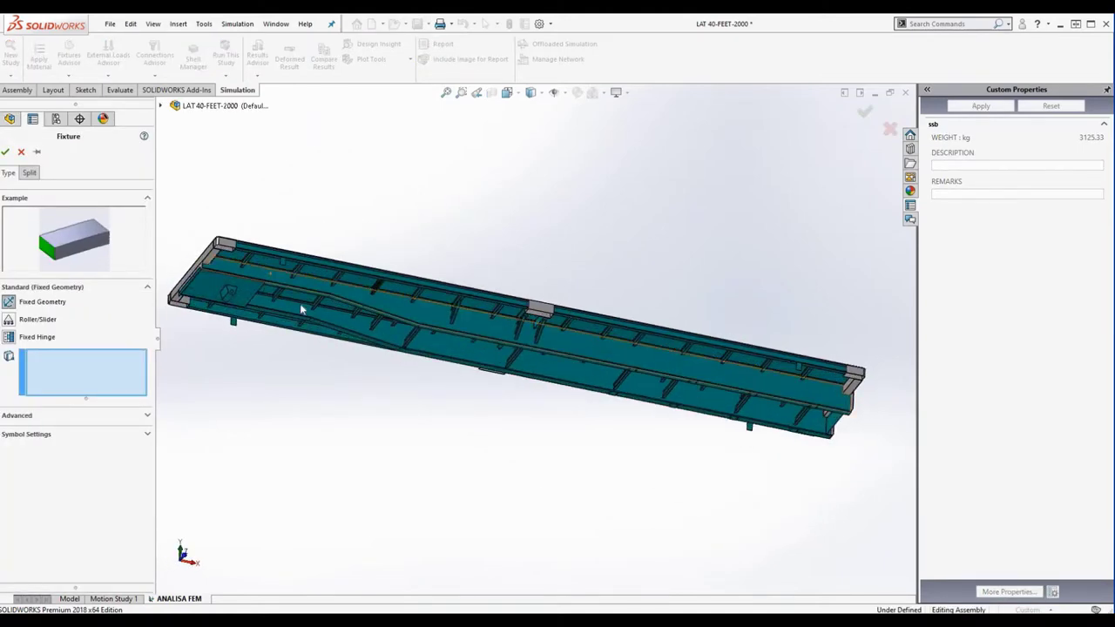
pyautogui.scroll(-4, 322, 331)
pyautogui.scroll(-6, 361, 388)
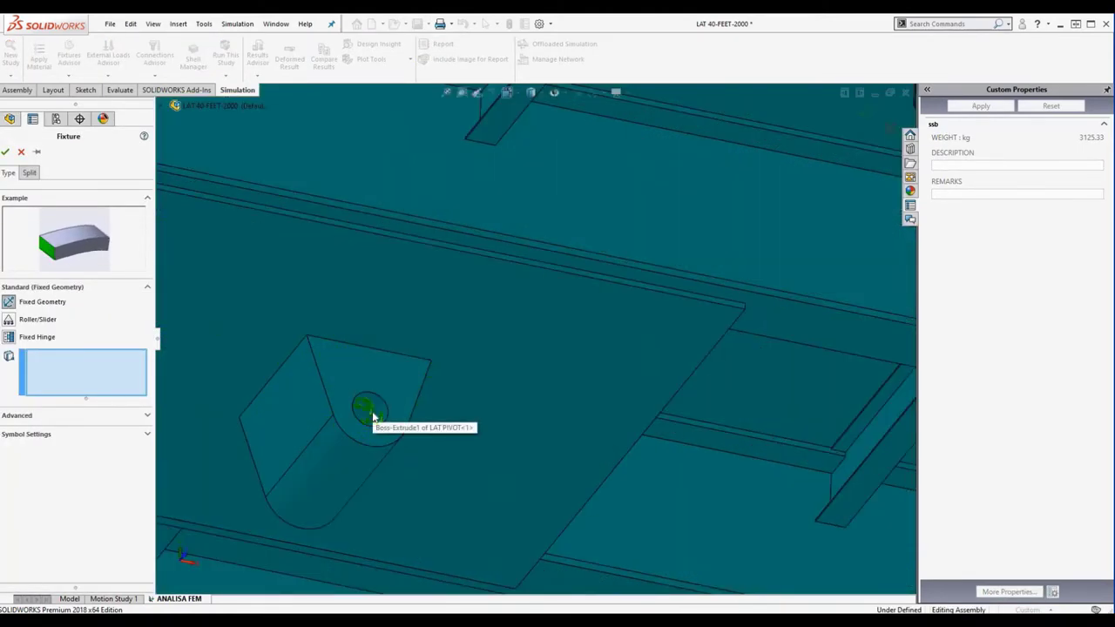
pyautogui.click(372, 413)
pyautogui.click(5, 152)
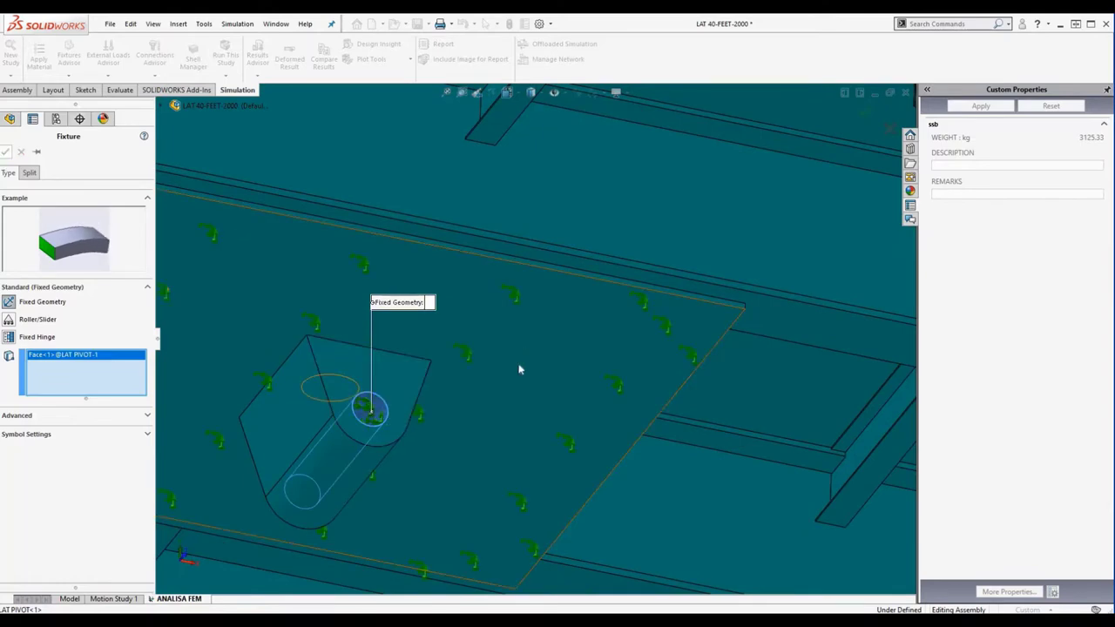
pyautogui.scroll(5, 493, 388)
pyautogui.scroll(3, 467, 396)
pyautogui.scroll(2, 797, 411)
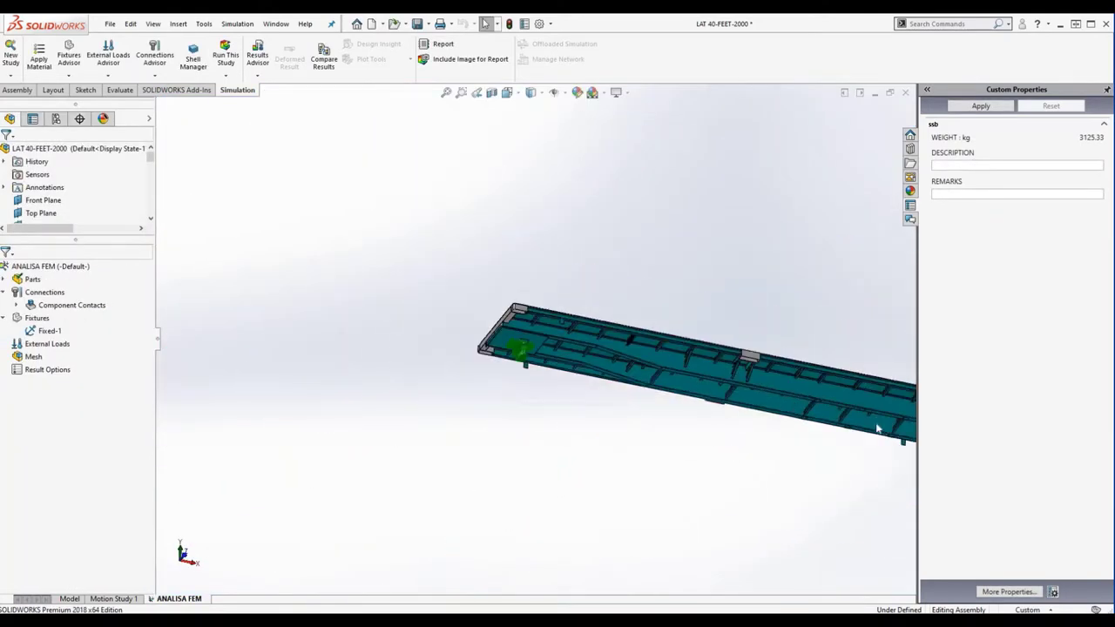
pyautogui.scroll(2, 862, 427)
pyautogui.scroll(2, 854, 423)
pyautogui.scroll(2, 697, 397)
pyautogui.scroll(-3, 697, 397)
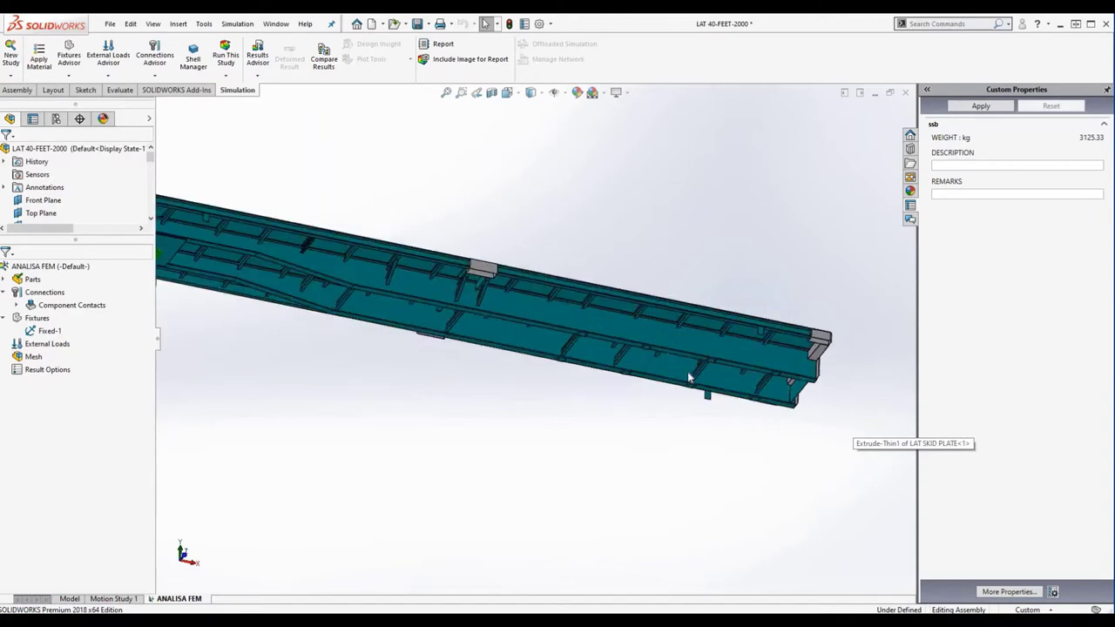
pyautogui.scroll(-2, 697, 397)
# Step: Start a Roller/Slider fixture and select four pad faces across both LAT MAIN BEAM parts
pyautogui.rightClick(37, 319)
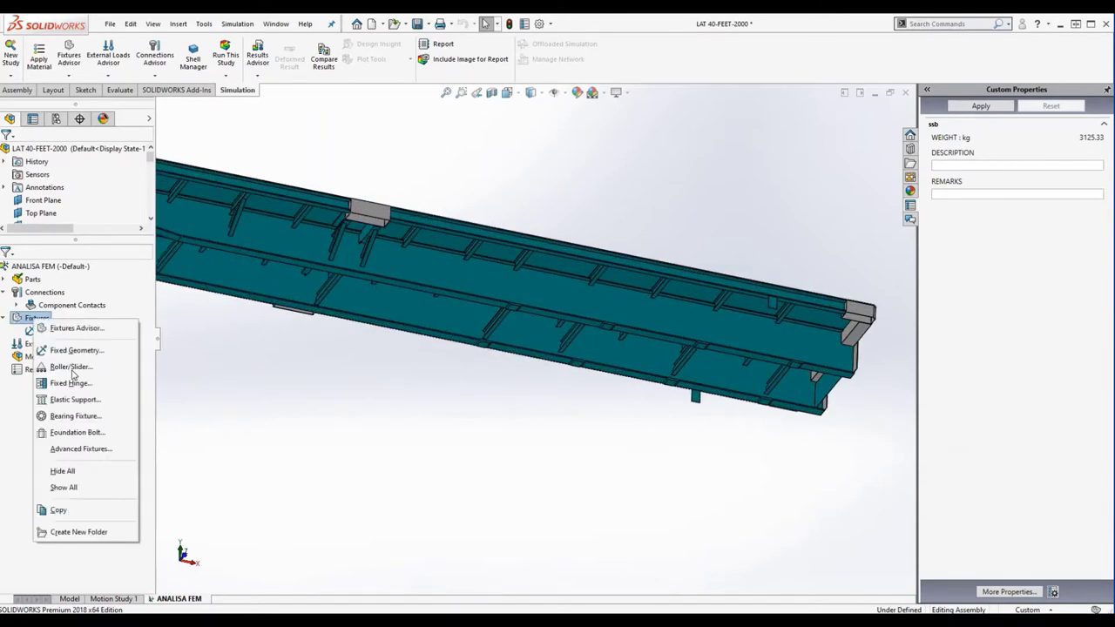
pyautogui.click(75, 367)
pyautogui.scroll(-2, 515, 315)
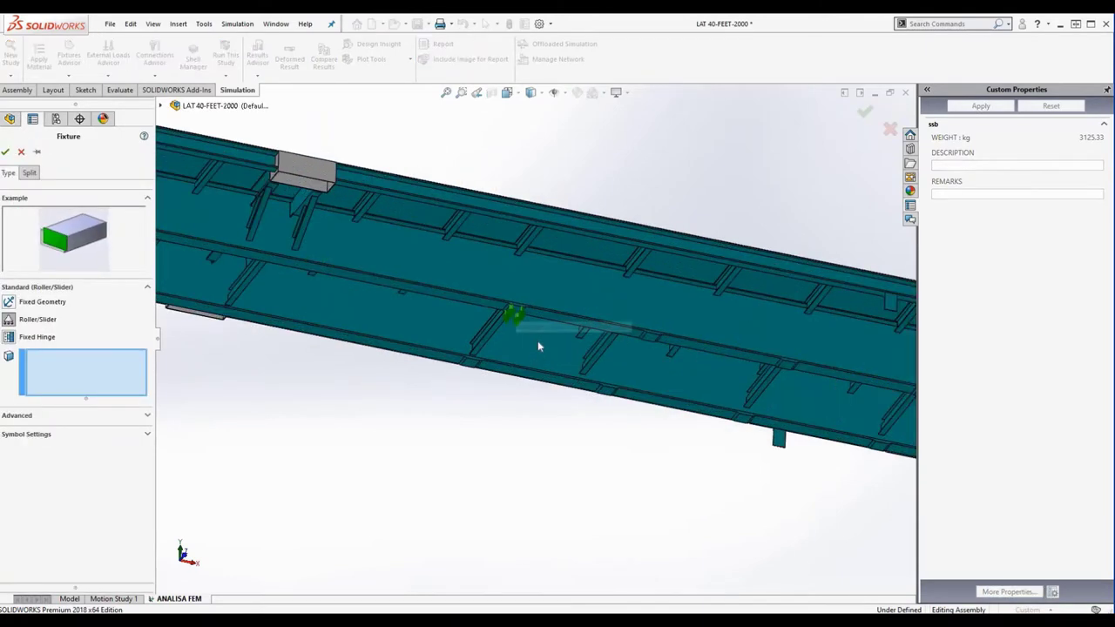
pyautogui.scroll(-2, 515, 315)
pyautogui.click(473, 398)
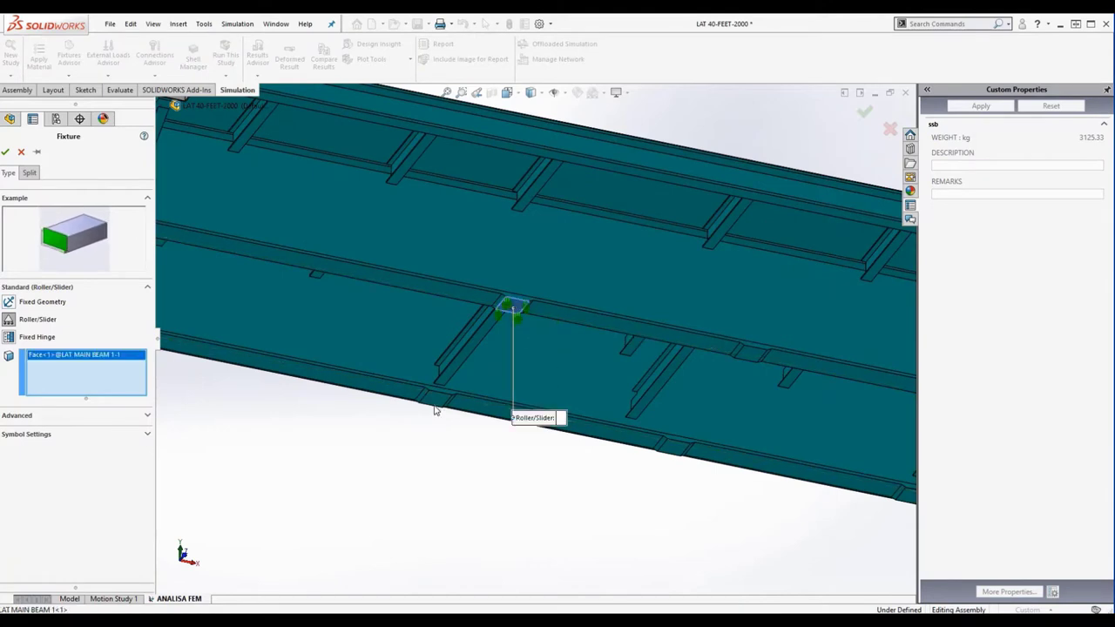
pyautogui.click(436, 403)
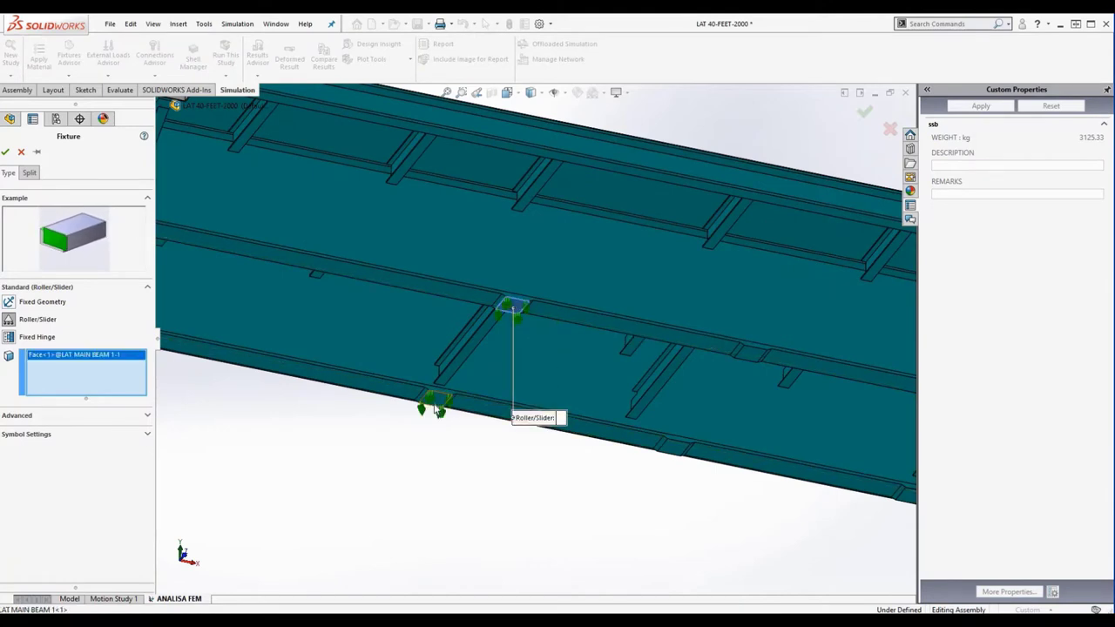
pyautogui.click(746, 361)
pyautogui.click(676, 455)
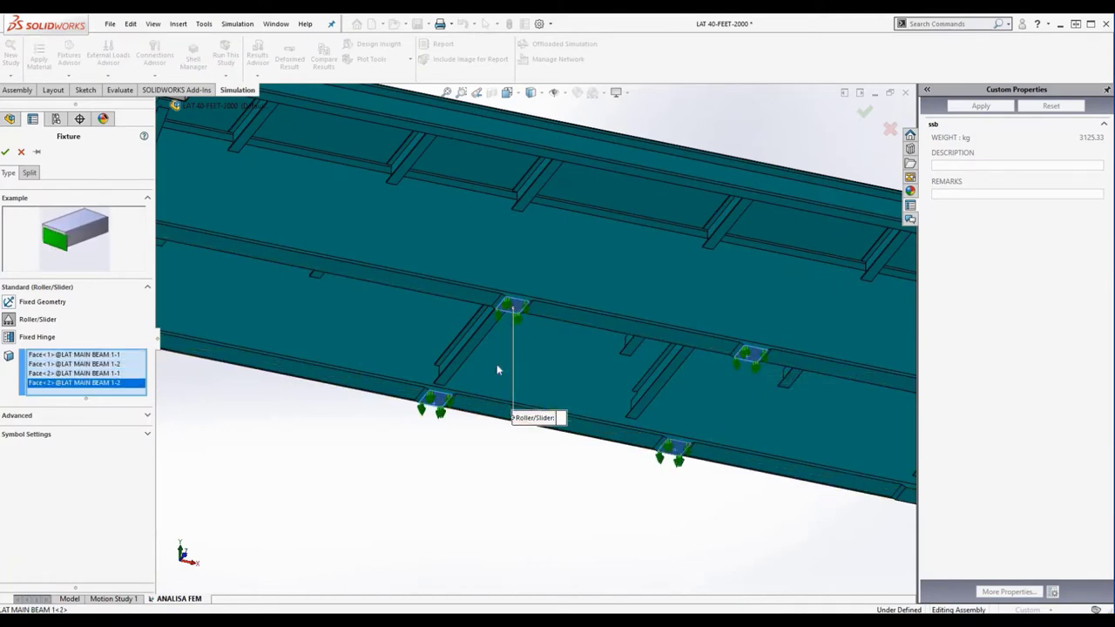
# Step: Add three more beam faces, including a lower flange face, and confirm Roller/Slider-1
pyautogui.scroll(2, 763, 364)
pyautogui.scroll(2, 639, 394)
pyautogui.scroll(-5, 557, 347)
pyautogui.click(557, 349)
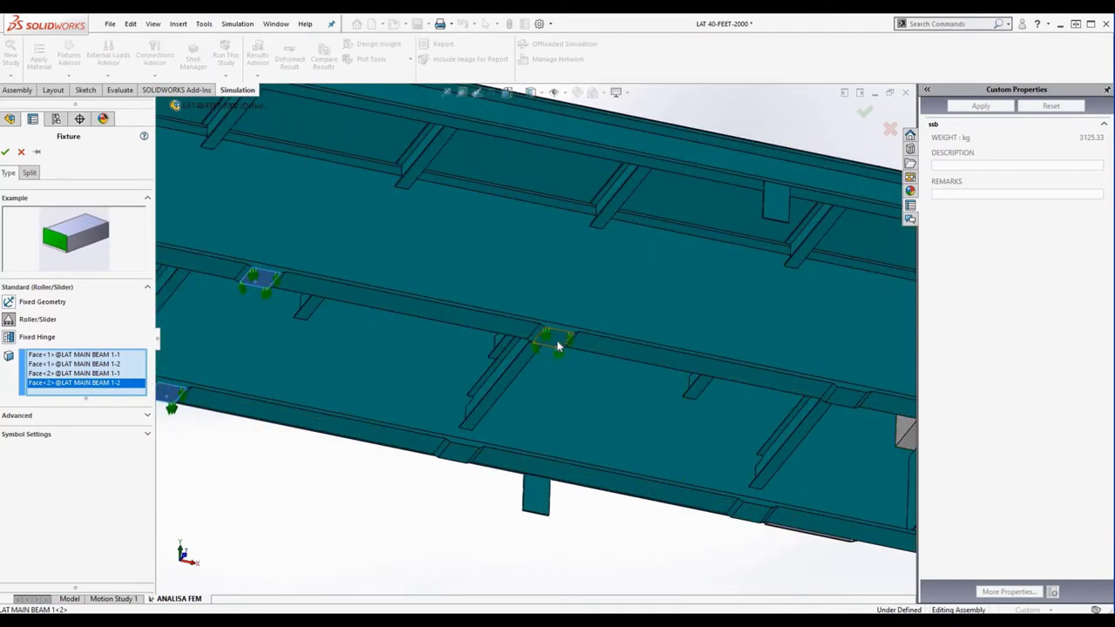
pyautogui.scroll(3, 694, 378)
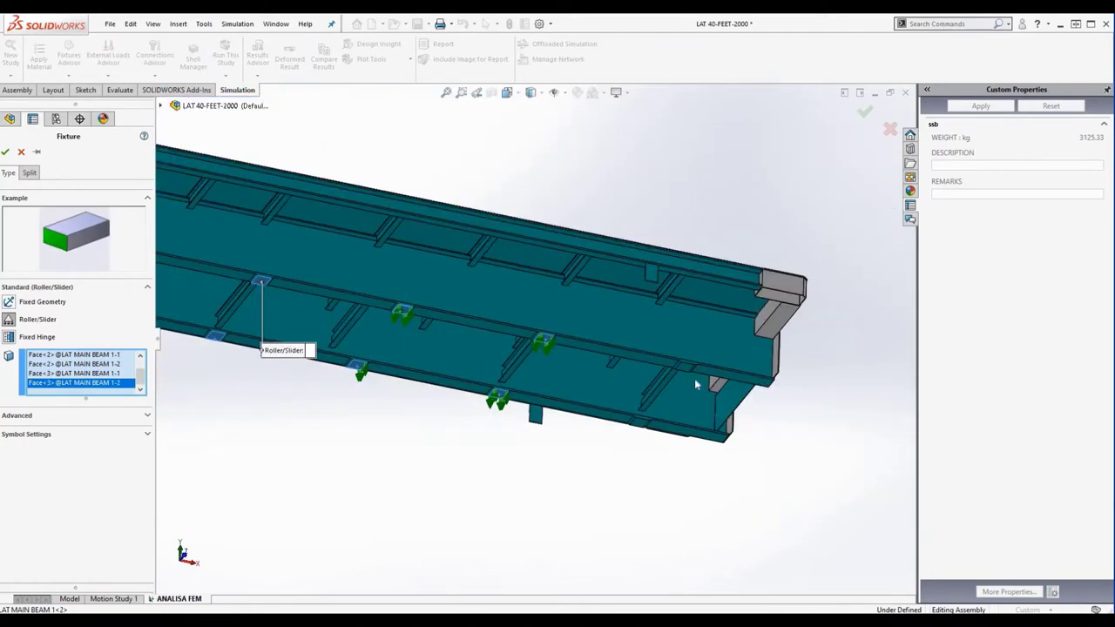
pyautogui.scroll(-2, 695, 378)
pyautogui.click(697, 338)
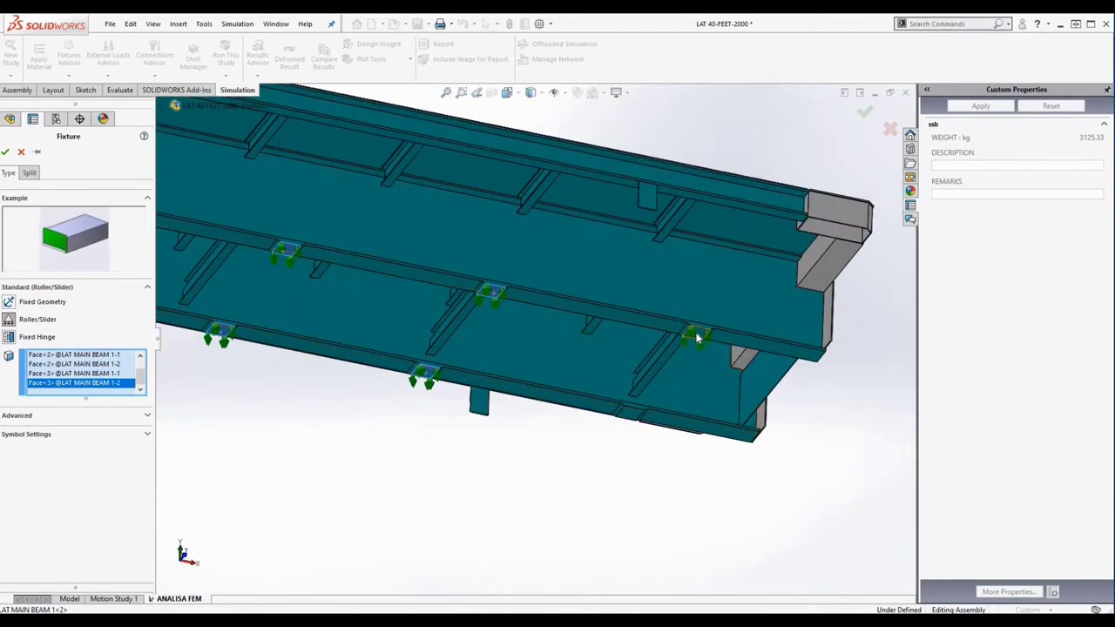
pyautogui.click(629, 420)
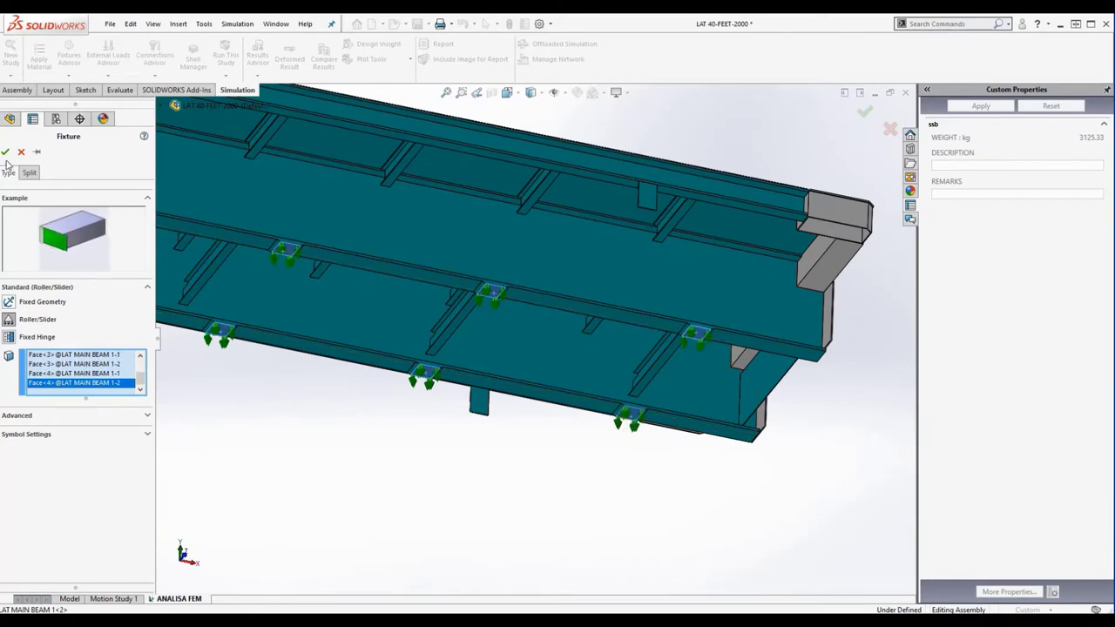
pyautogui.click(5, 151)
pyautogui.scroll(4, 822, 437)
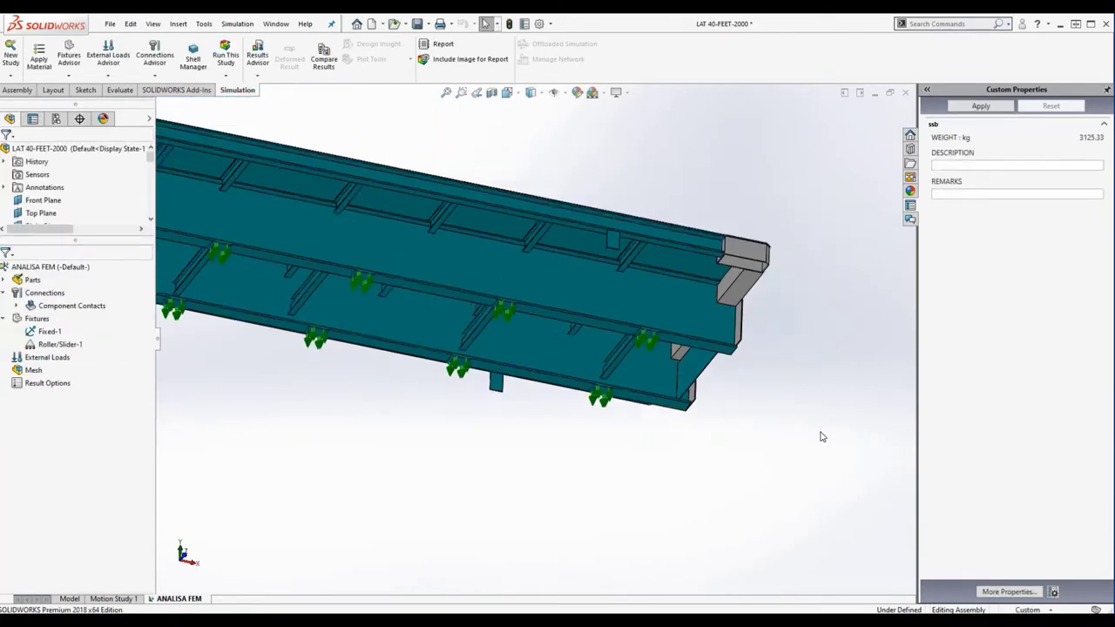
pyautogui.scroll(2, 667, 435)
# Step: Start a Force load and select the left, right and middle twistlock bracket top faces
pyautogui.moveTo(667, 435)
pyautogui.mouseDown(button='middle')
pyautogui.moveTo(413, 364)
pyautogui.moveTo(443, 438)
pyautogui.moveTo(295, 303)
pyautogui.mouseUp(button='middle')
pyautogui.scroll(2, 403, 317)
pyautogui.scroll(-2, 433, 328)
pyautogui.scroll(-2, 433, 333)
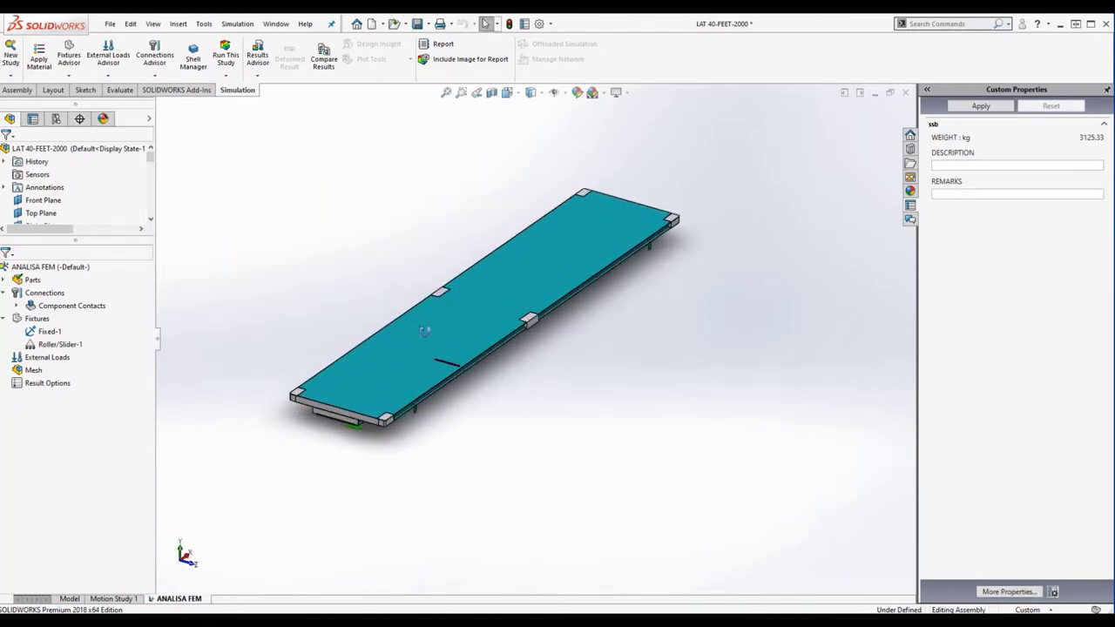
pyautogui.scroll(-2, 410, 348)
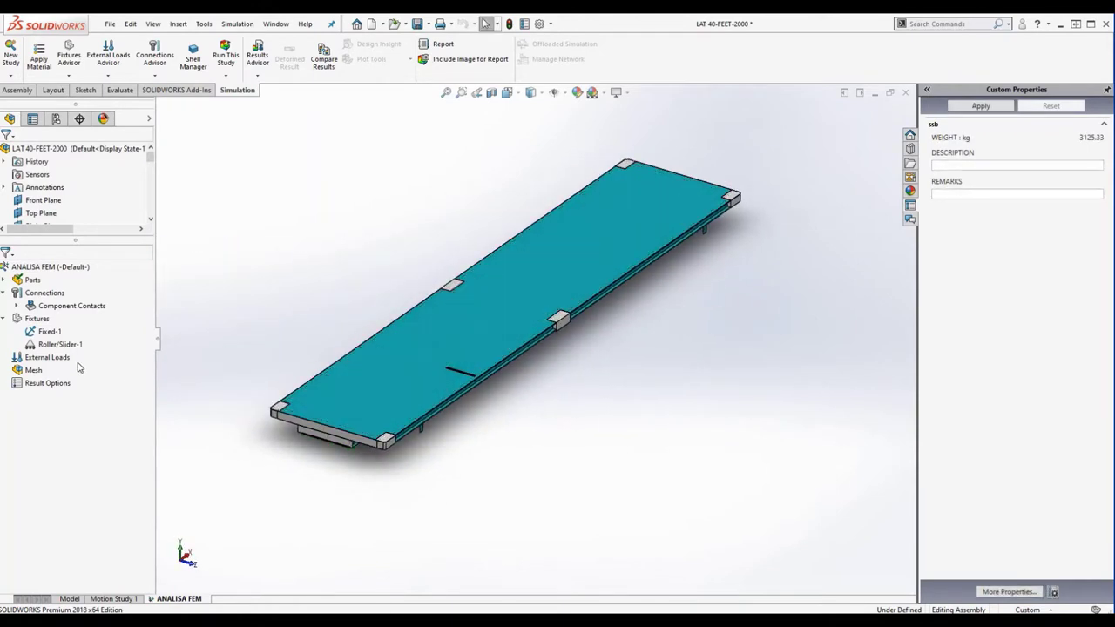
pyautogui.rightClick(53, 360)
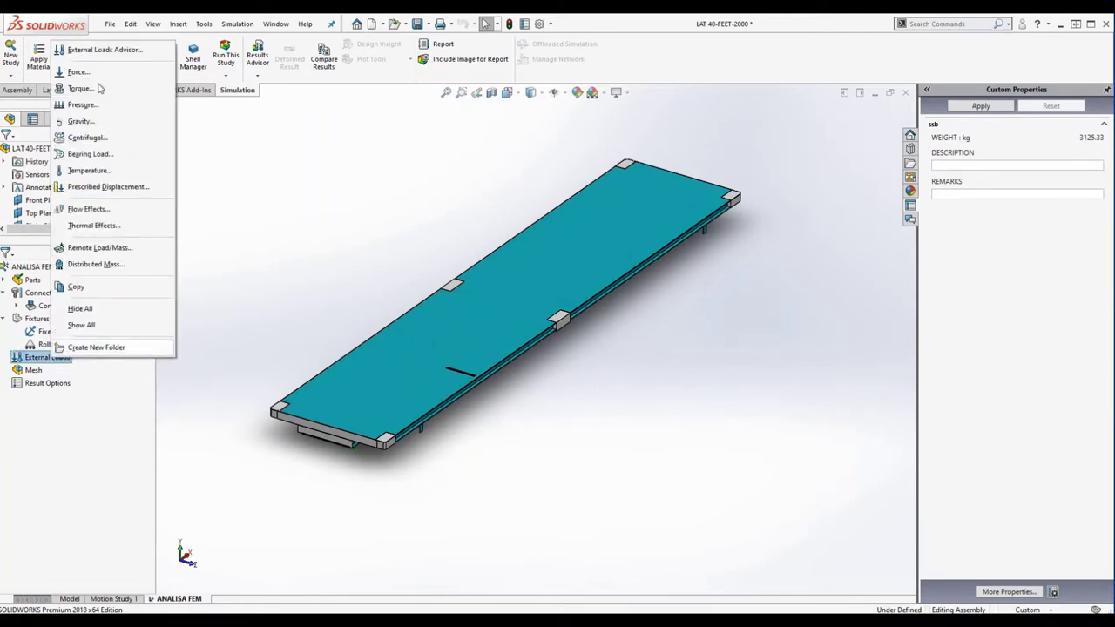
pyautogui.click(95, 75)
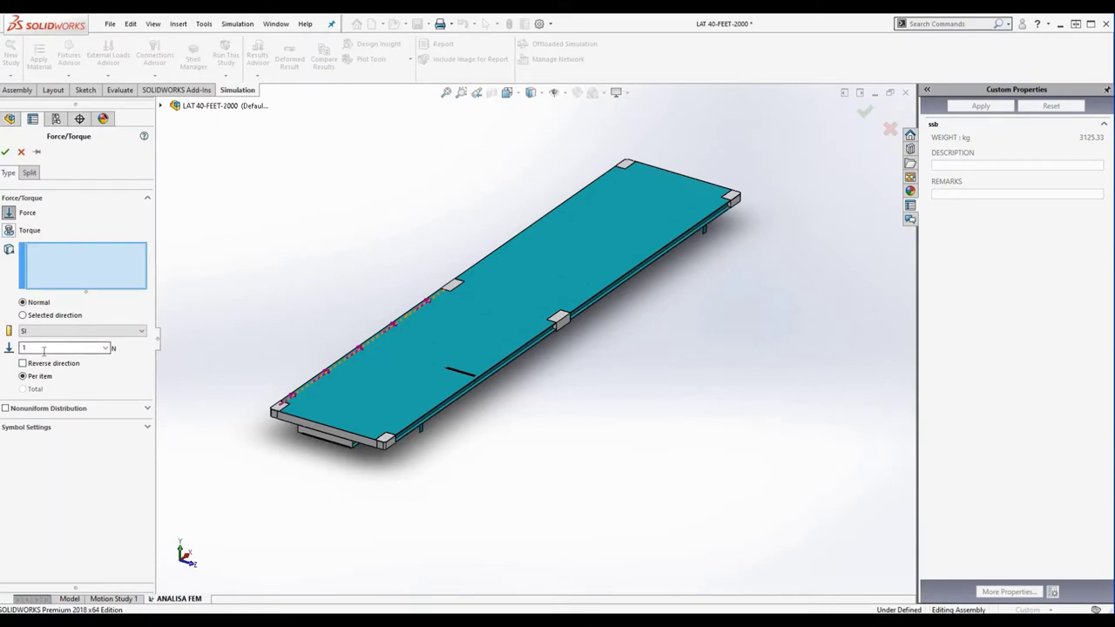
pyautogui.scroll(-3, 306, 383)
pyautogui.scroll(-3, 306, 384)
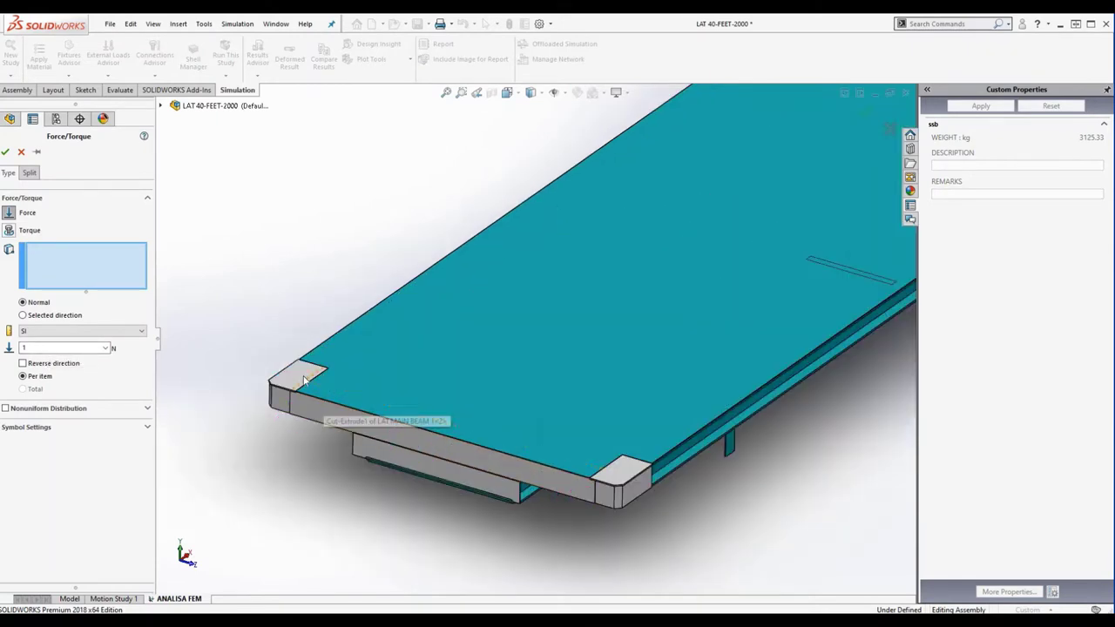
pyautogui.click(294, 373)
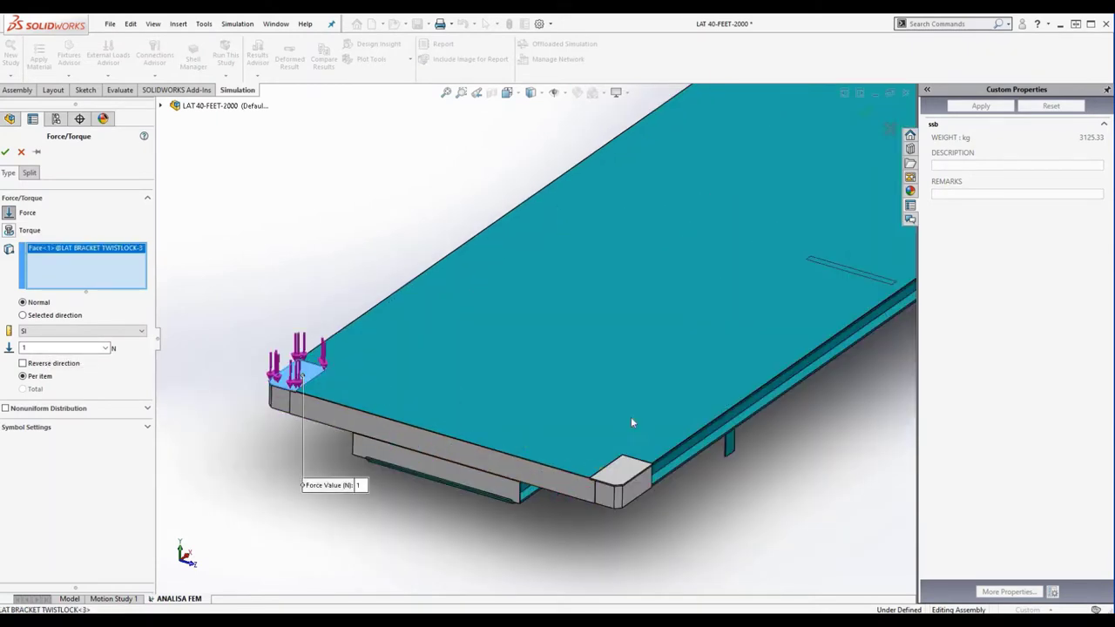
pyautogui.click(623, 473)
pyautogui.scroll(5, 690, 326)
pyautogui.scroll(-5, 625, 267)
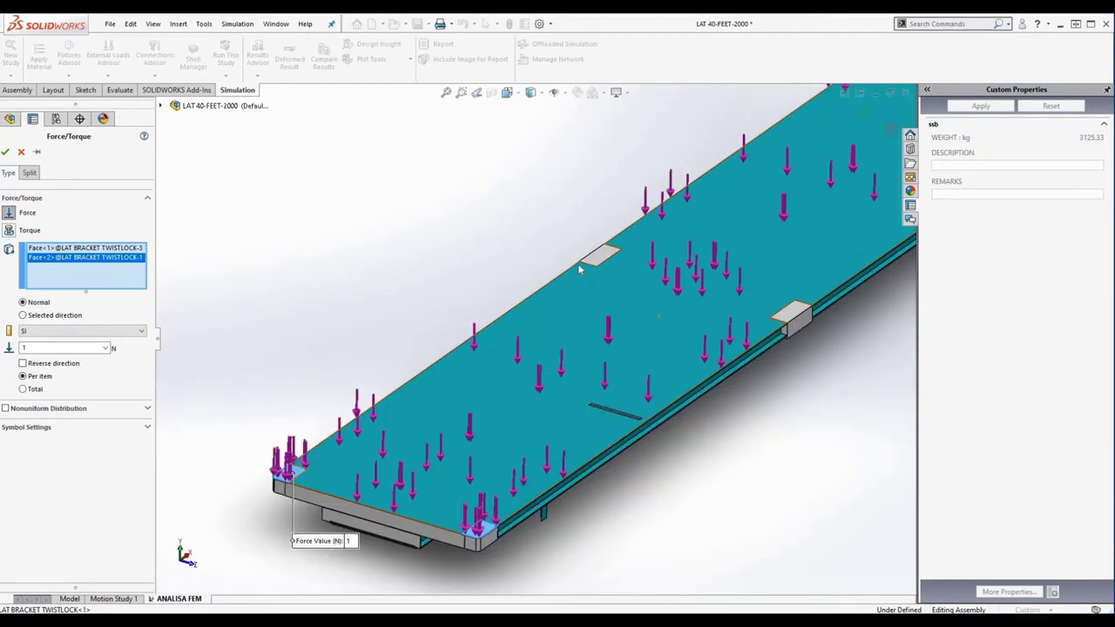
pyautogui.click(573, 267)
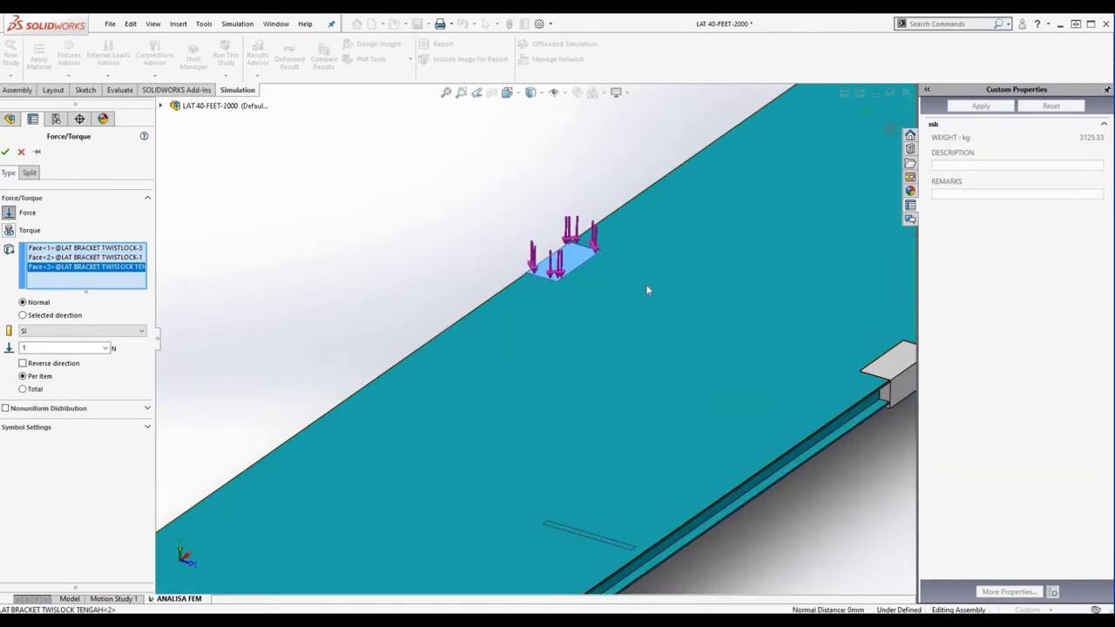
# Step: Add the remaining bracket faces and confirm Force-1 as a 400000 N total normal force
pyautogui.scroll(3, 732, 348)
pyautogui.scroll(2, 670, 347)
pyautogui.scroll(-3, 670, 348)
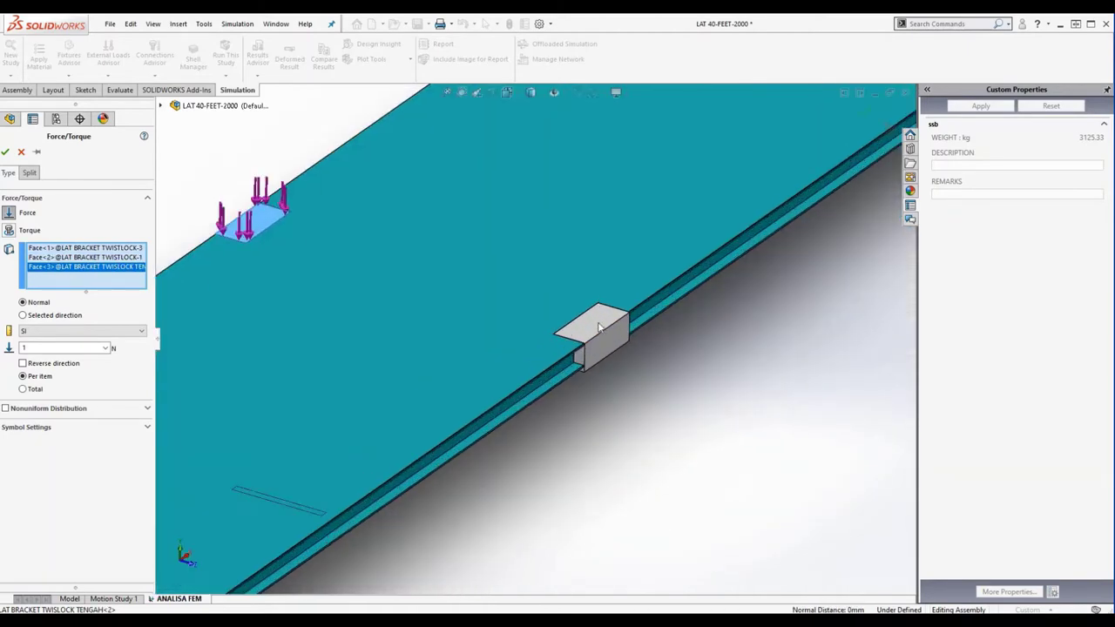
pyautogui.click(601, 327)
pyautogui.scroll(2, 592, 368)
pyautogui.scroll(3, 689, 274)
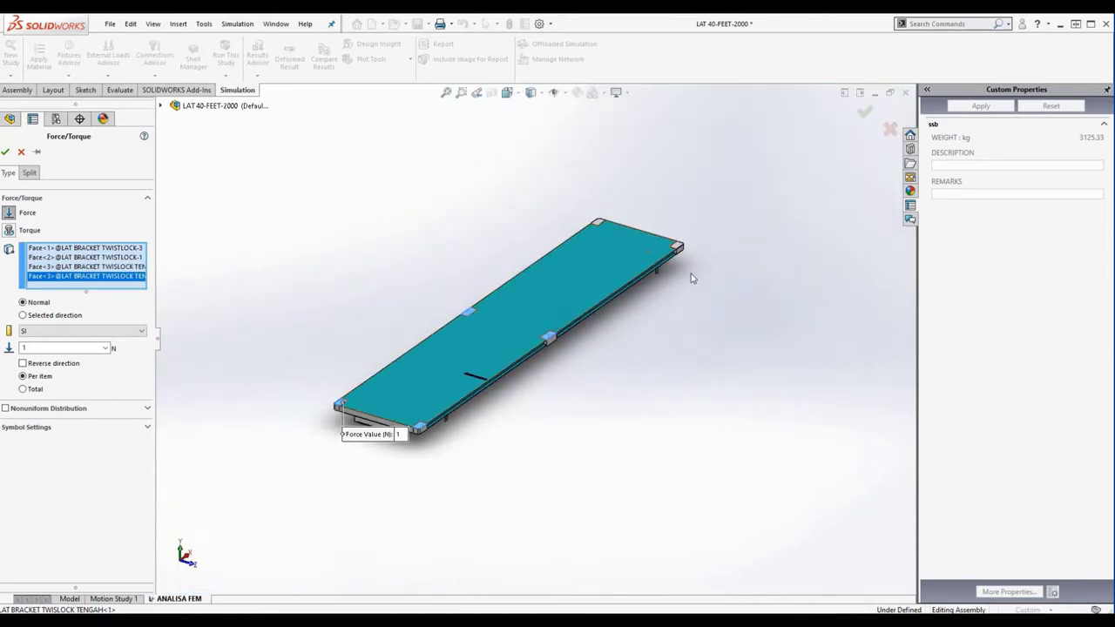
pyautogui.scroll(-4, 590, 339)
pyautogui.scroll(-2, 528, 381)
pyautogui.click(549, 369)
pyautogui.click(550, 372)
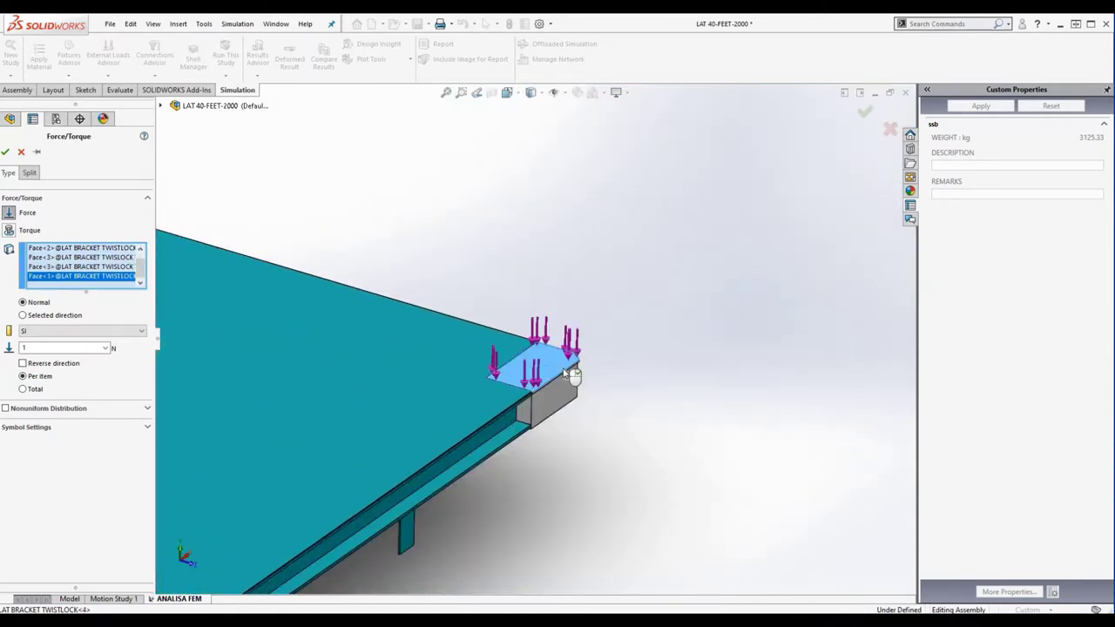
pyautogui.scroll(2, 540, 349)
pyautogui.keyDown('ctrl'); pyautogui.moveTo(373, 337); pyautogui.dragTo(598, 346, button='middle'); pyautogui.keyUp('ctrl')
pyautogui.click(506, 284)
pyautogui.write('400000')
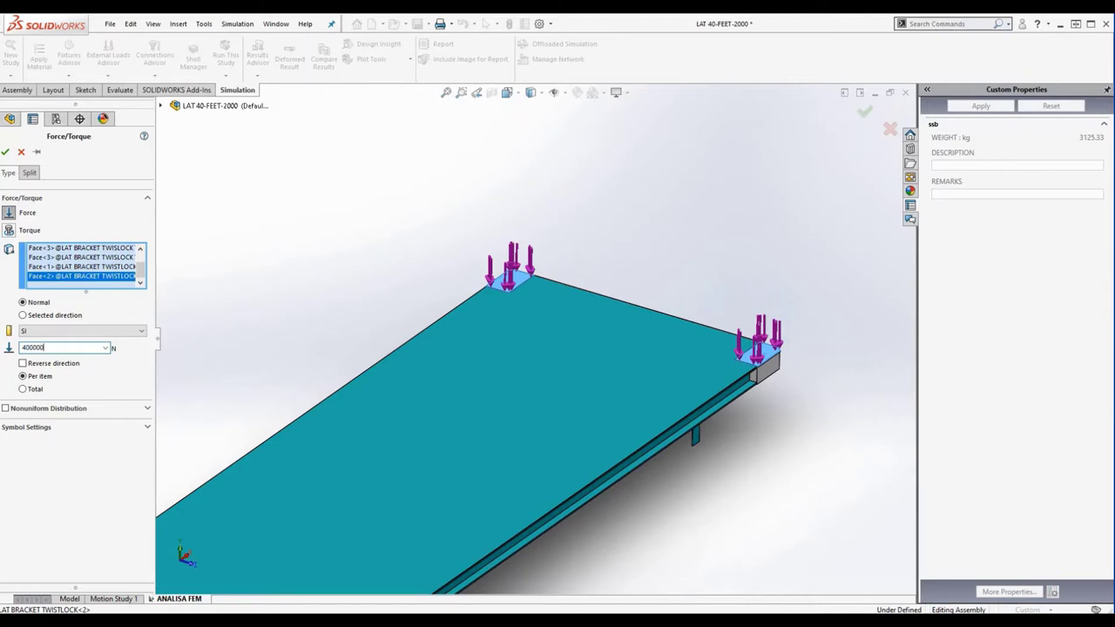
pyautogui.click(27, 390)
pyautogui.click(4, 152)
pyautogui.press('f')
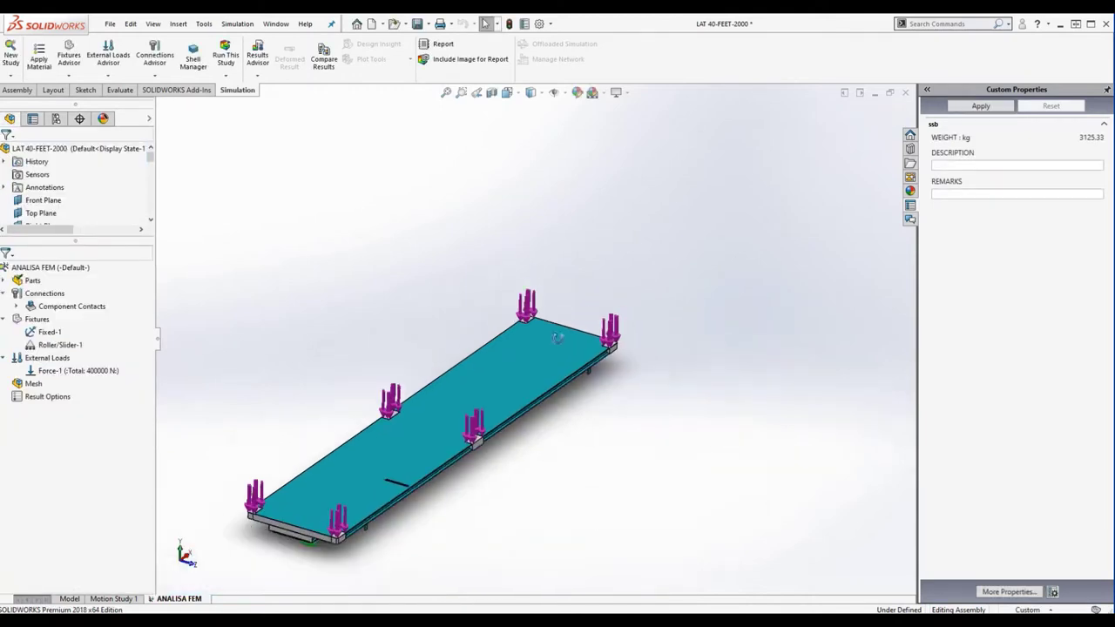
pyautogui.moveTo(430, 336)
pyautogui.mouseDown(button='middle')
pyautogui.moveTo(356, 423)
pyautogui.moveTo(522, 380)
pyautogui.moveTo(498, 369)
pyautogui.moveTo(613, 259)
pyautogui.moveTo(615, 274)
pyautogui.mouseUp(button='middle')
pyautogui.scroll(-3, 528, 422)
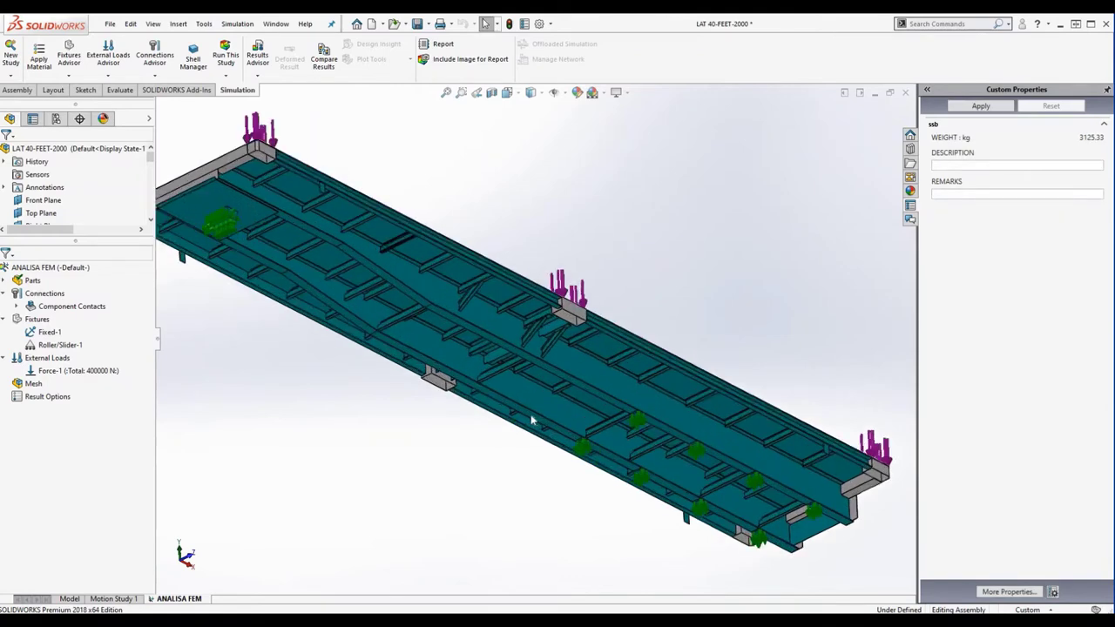
pyautogui.scroll(4, 528, 419)
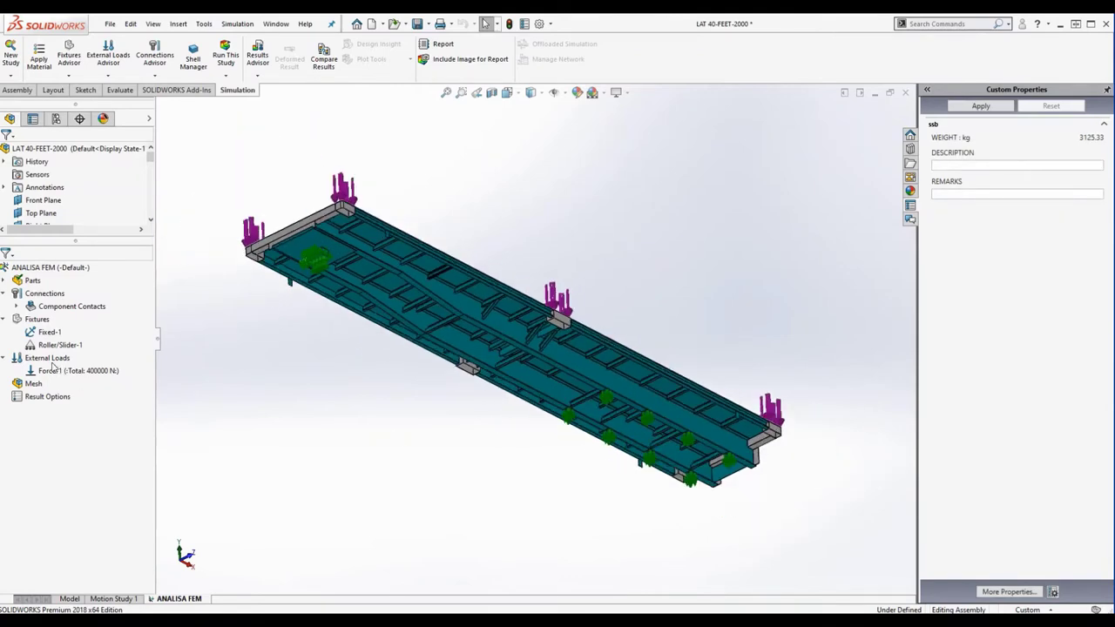
# Step: Set the mesh to Fine density, 47.05 mm global element size, with Draft Quality Mesh enabled
pyautogui.rightClick(31, 384)
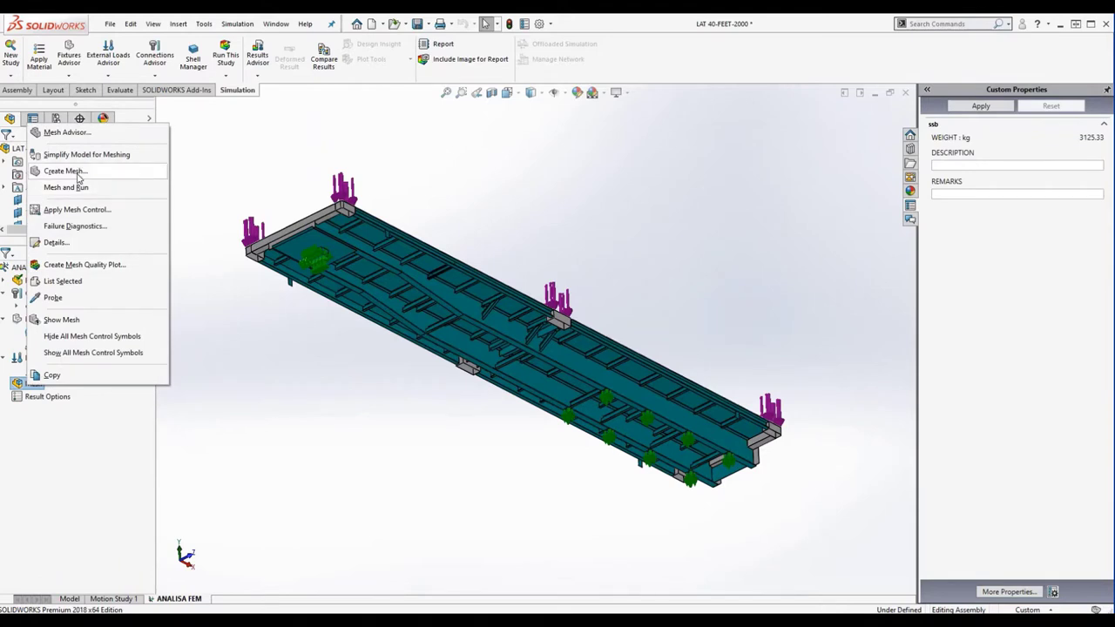
pyautogui.click(77, 172)
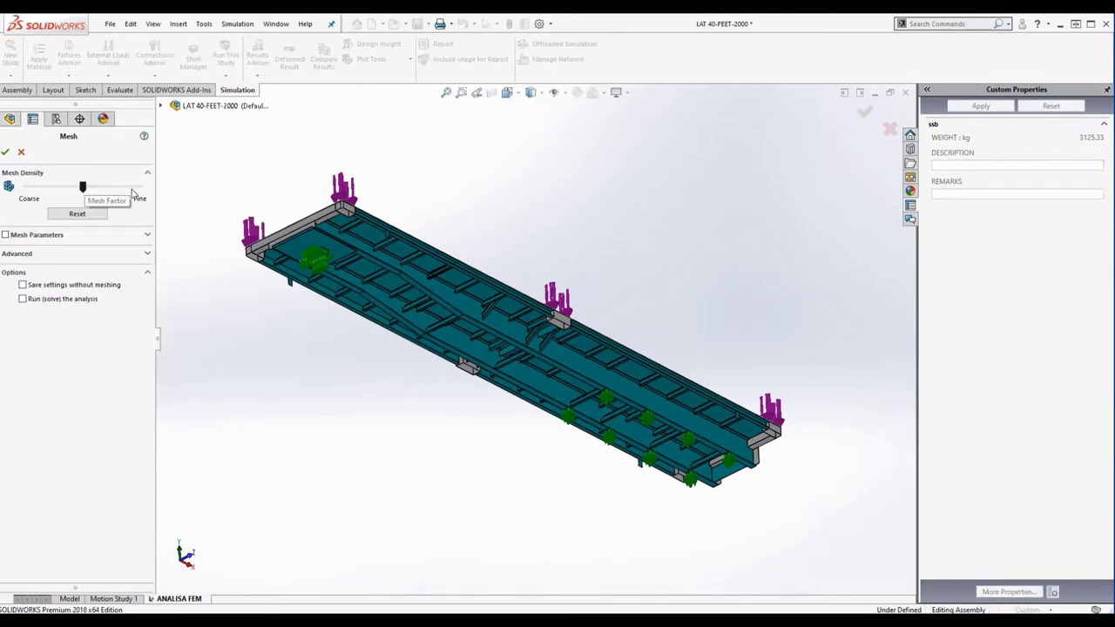
pyautogui.moveTo(84, 188); pyautogui.dragTo(139, 188)
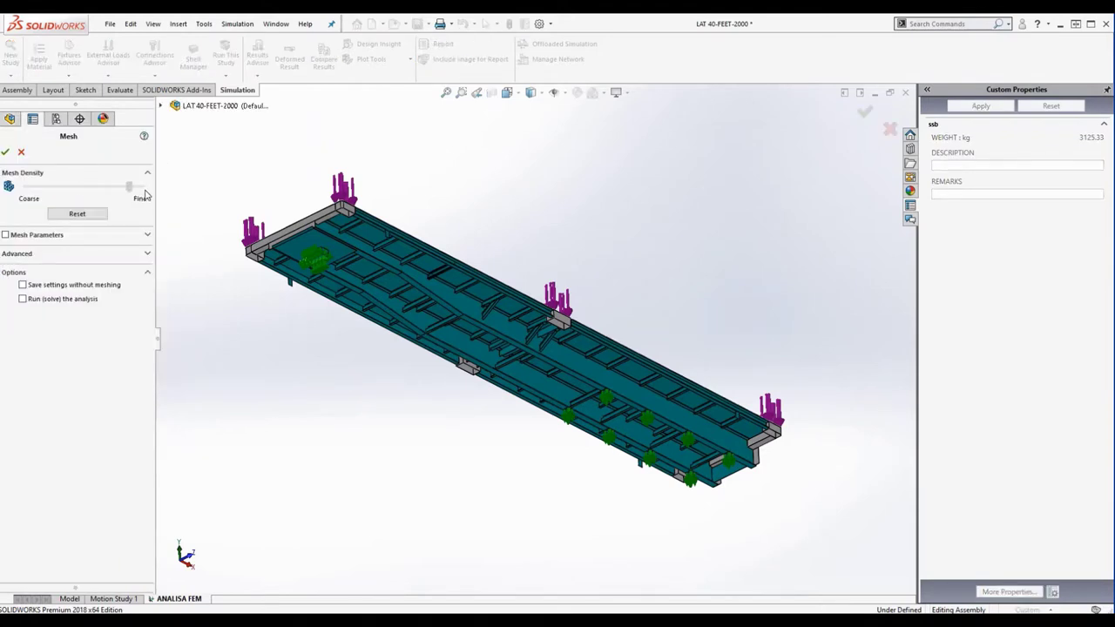
pyautogui.click(148, 236)
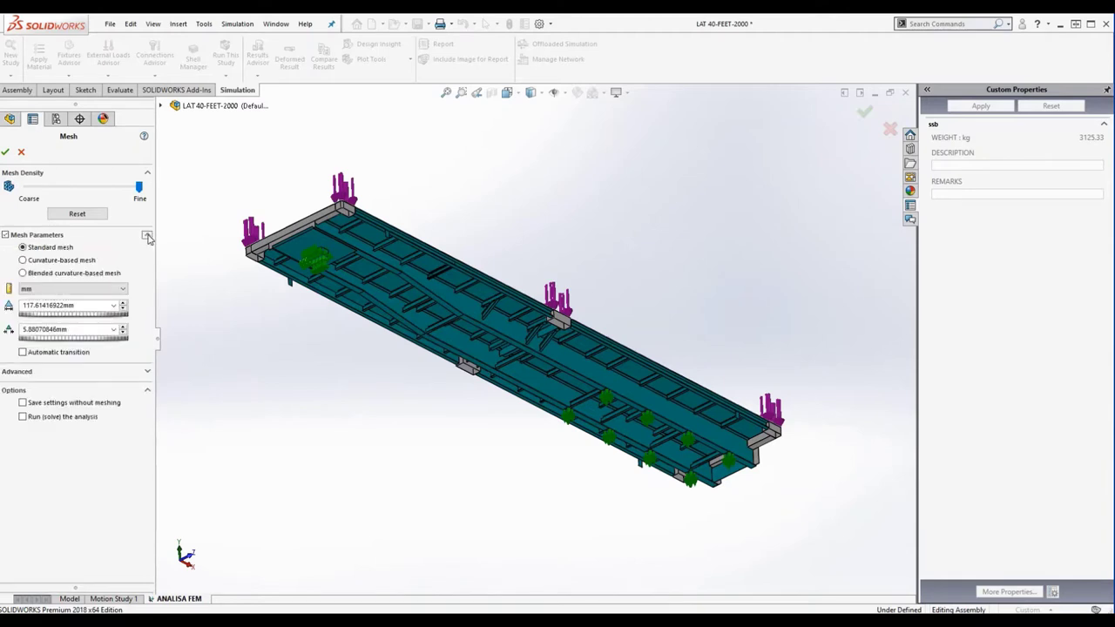
pyautogui.click(124, 310)
pyautogui.click(124, 310)
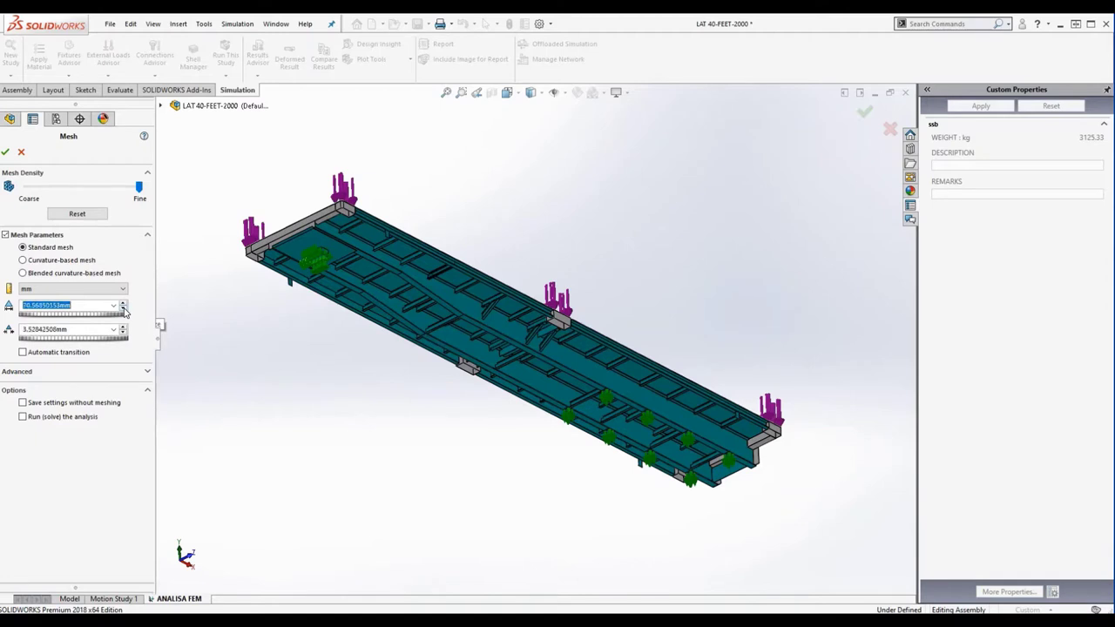
pyautogui.click(124, 310)
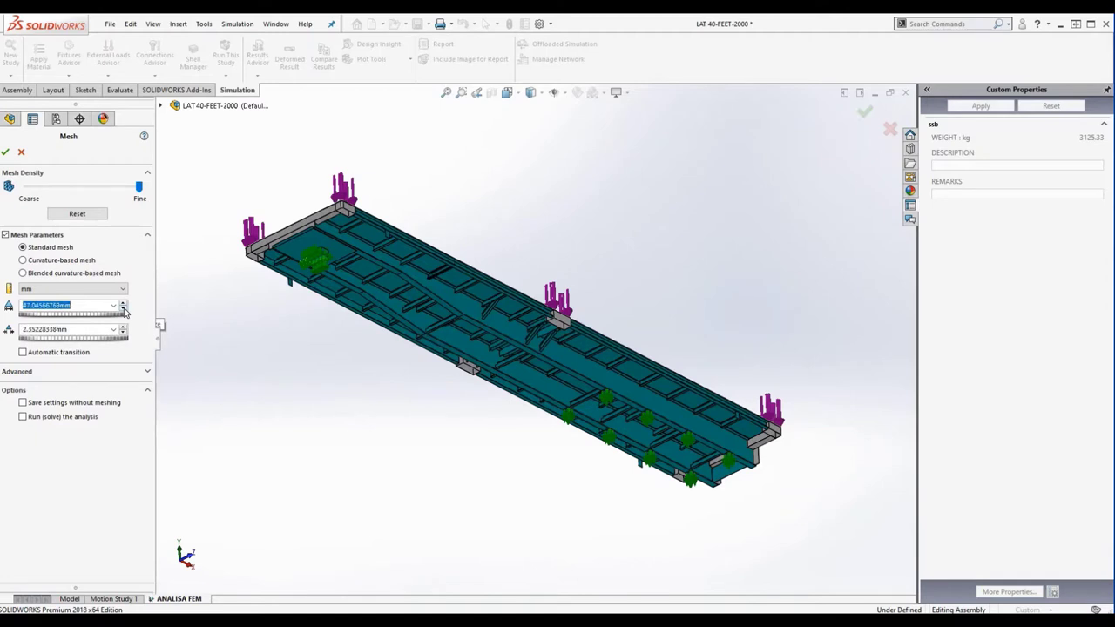
pyautogui.click(148, 373)
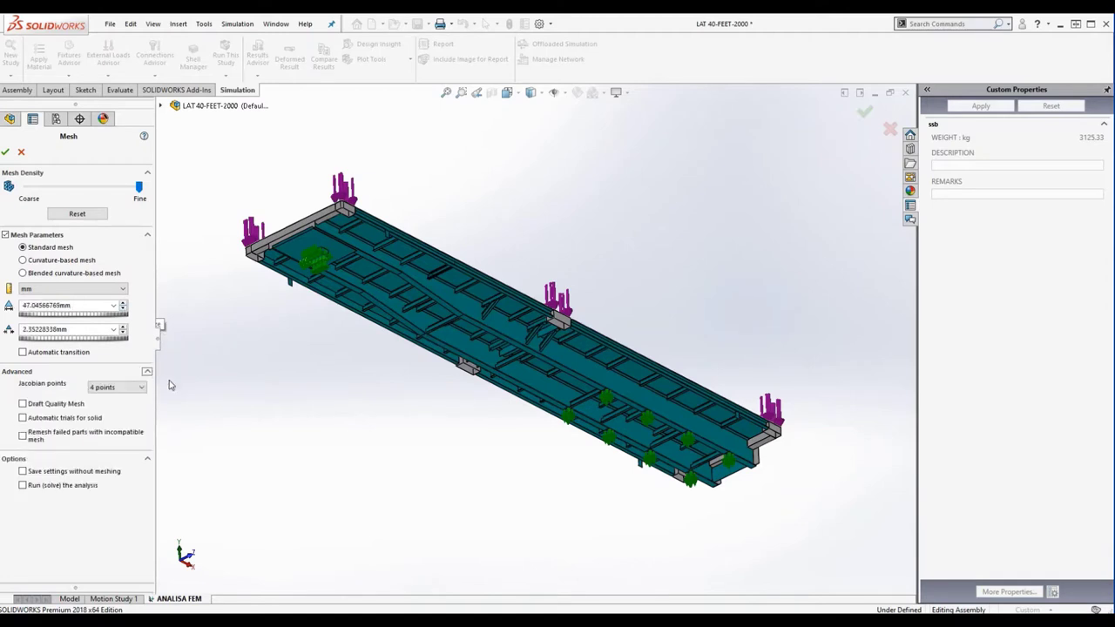
pyautogui.click(63, 406)
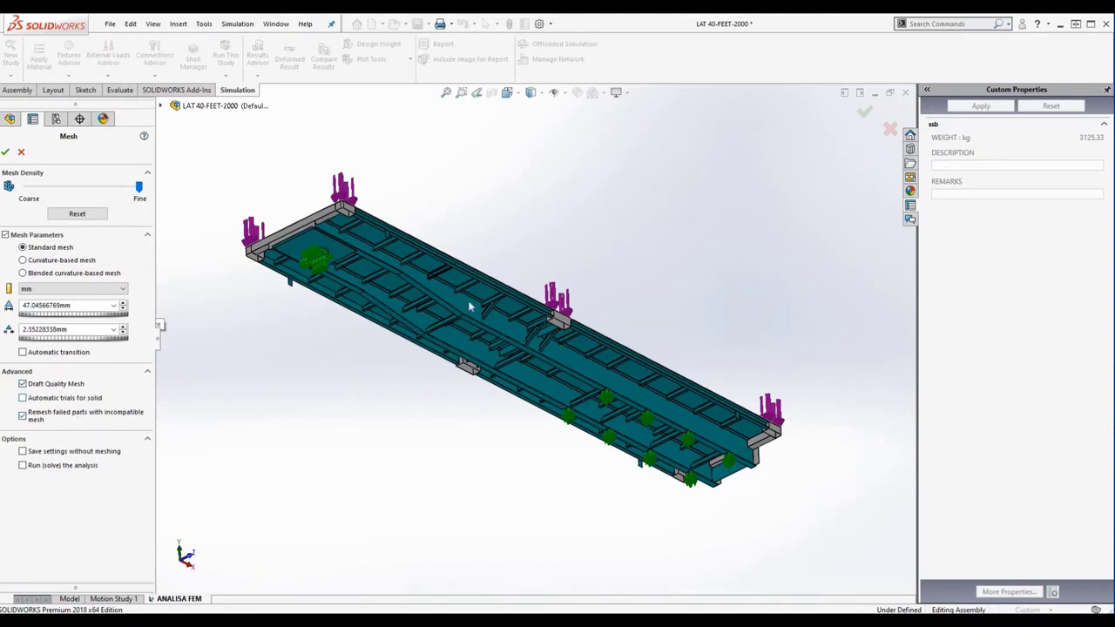
pyautogui.moveTo(469, 307)
pyautogui.mouseDown(button='middle')
pyautogui.moveTo(523, 348)
pyautogui.moveTo(642, 385)
pyautogui.moveTo(652, 397)
pyautogui.moveTo(625, 422)
pyautogui.mouseUp(button='middle')
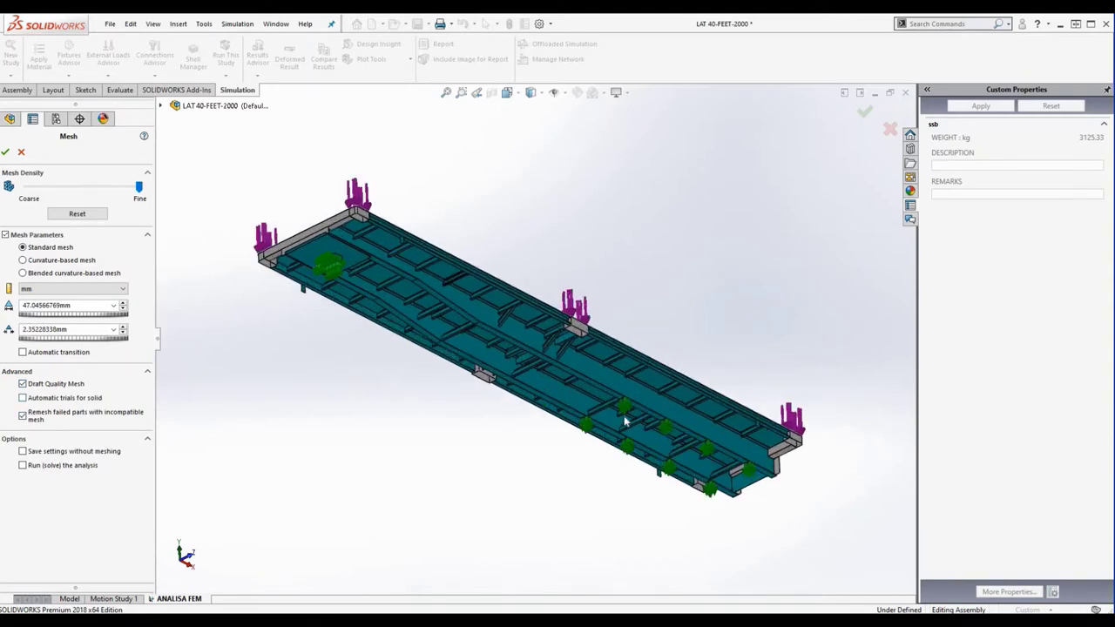
# Step: Generate the solid mesh and wait until all 90 chassis parts are meshed
pyautogui.click(6, 153)
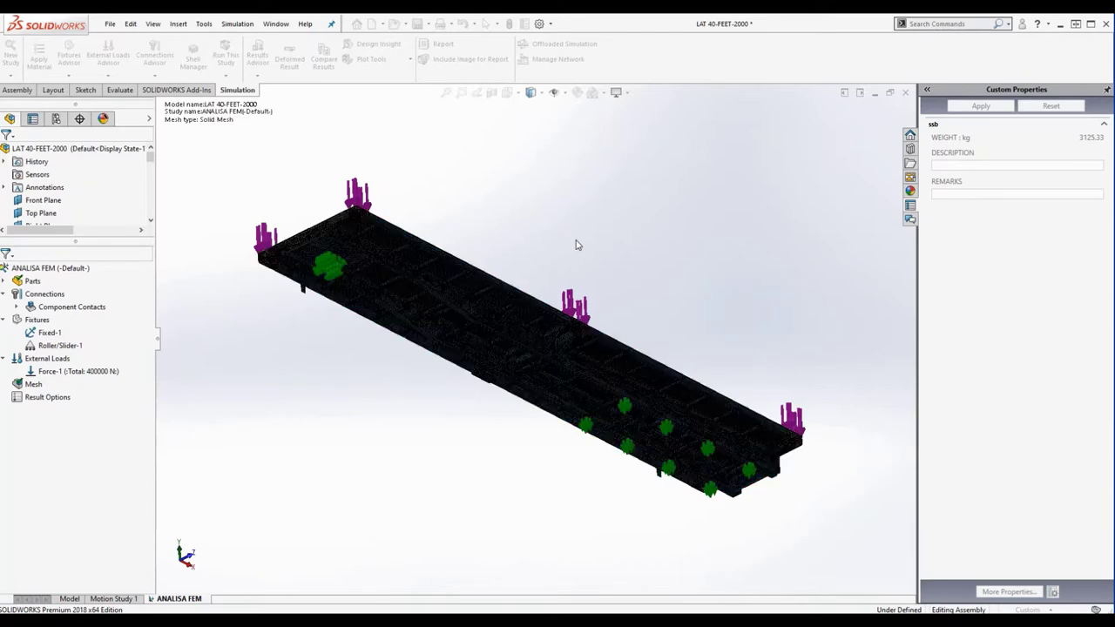
pyautogui.scroll(-3, 566, 318)
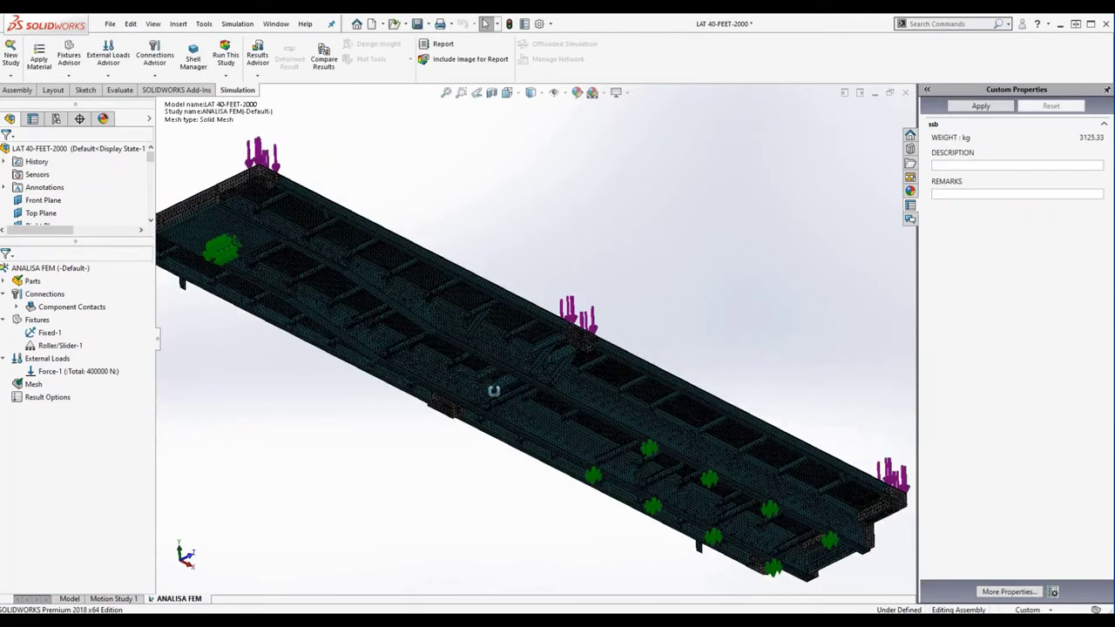
# Step: Run the ANALISA FEM study to produce Stress1, Displacement1 and Strain1 results
pyautogui.moveTo(493, 386)
pyautogui.mouseDown(button='middle')
pyautogui.moveTo(419, 462)
pyautogui.moveTo(555, 415)
pyautogui.moveTo(548, 391)
pyautogui.mouseUp(button='middle')
pyautogui.scroll(-3, 528, 370)
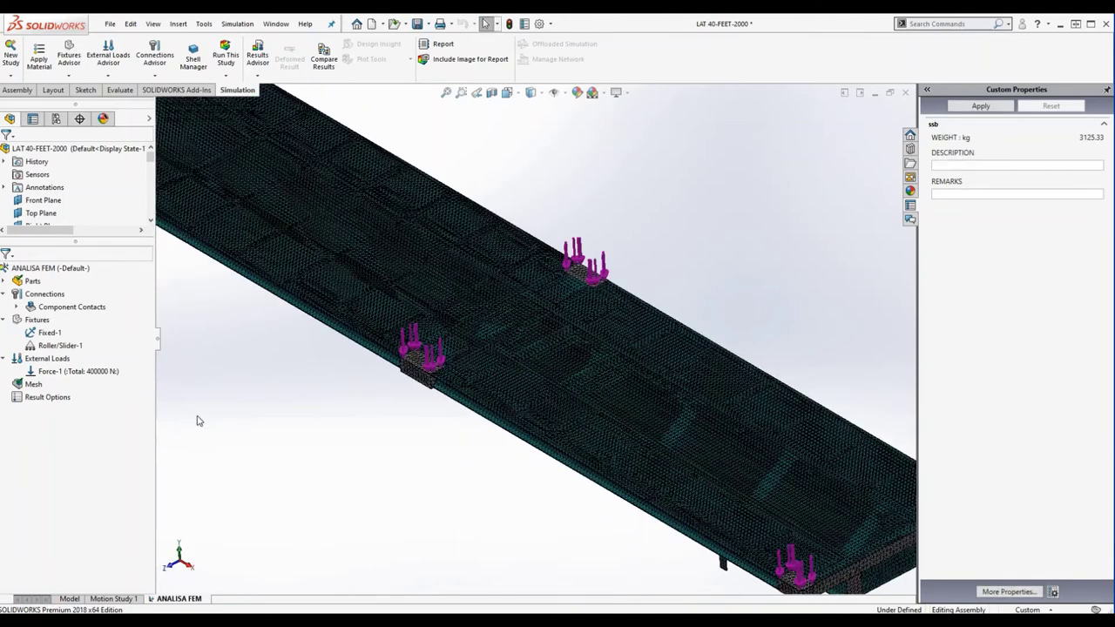
pyautogui.rightClick(33, 284)
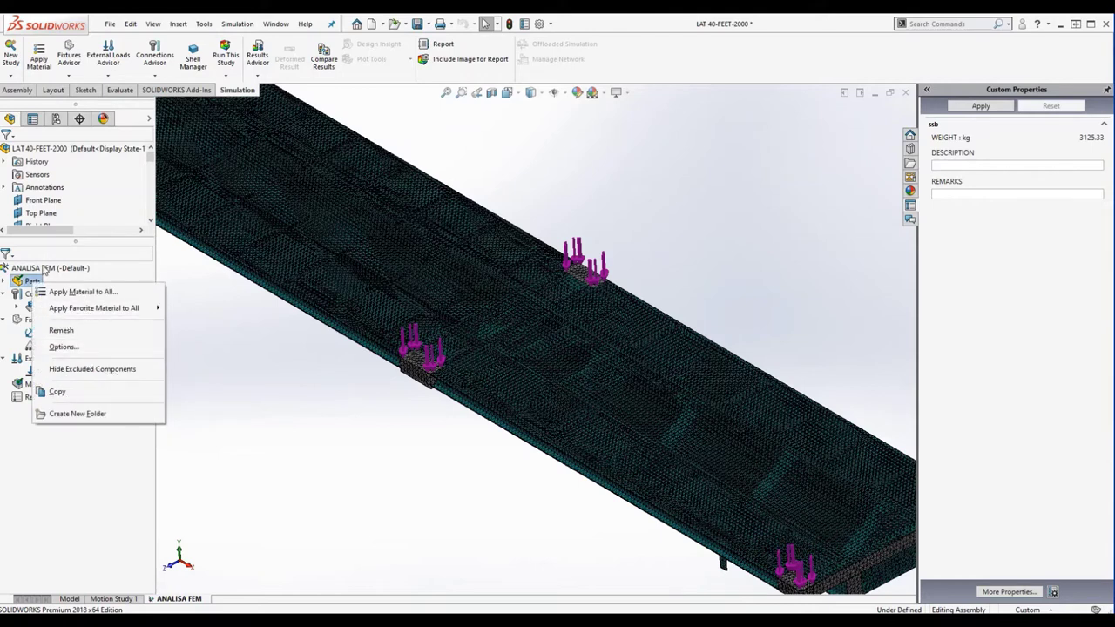
pyautogui.rightClick(44, 269)
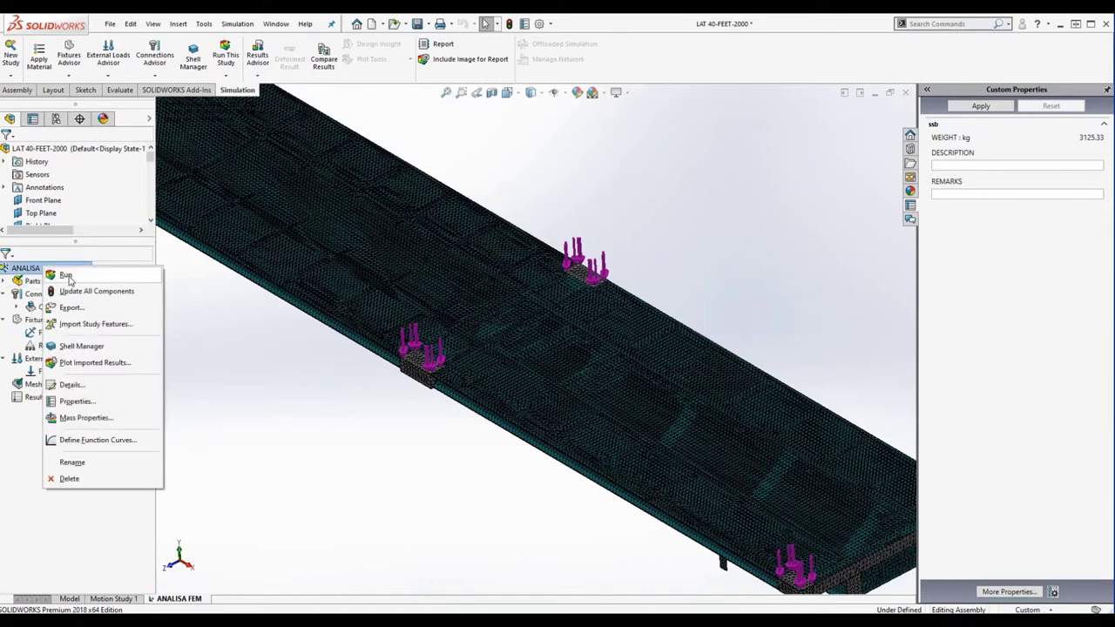
pyautogui.click(67, 276)
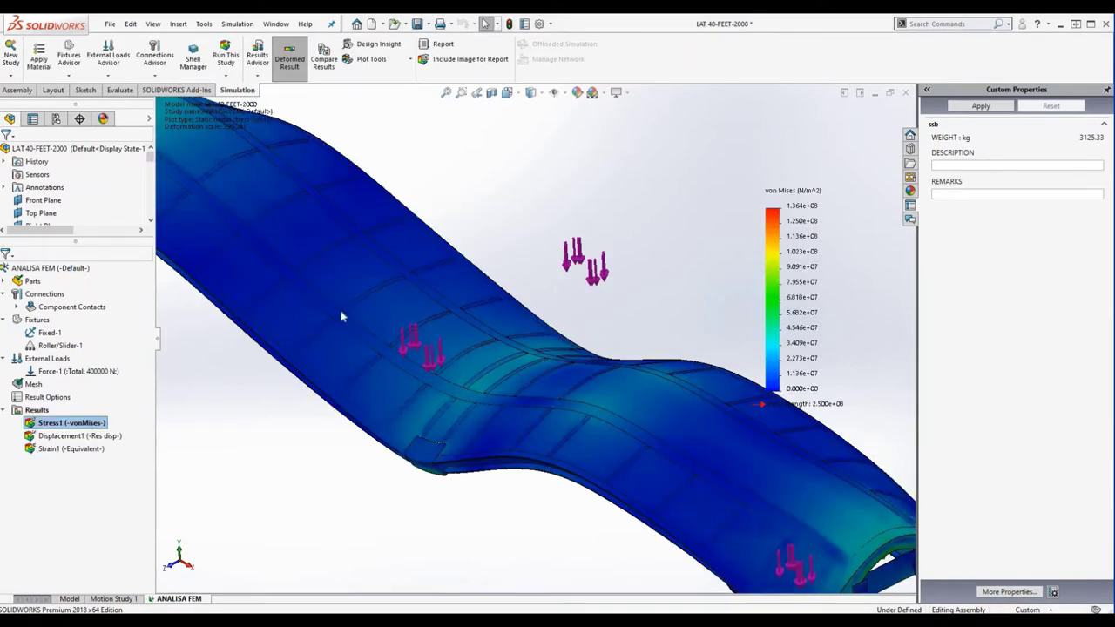
# Step: Redraw the Stress1 von Mises plot with a user-defined deformation scale of 1
pyautogui.keyDown('ctrl'); pyautogui.moveTo(447, 276); pyautogui.dragTo(513, 322, button='middle'); pyautogui.keyUp('ctrl')
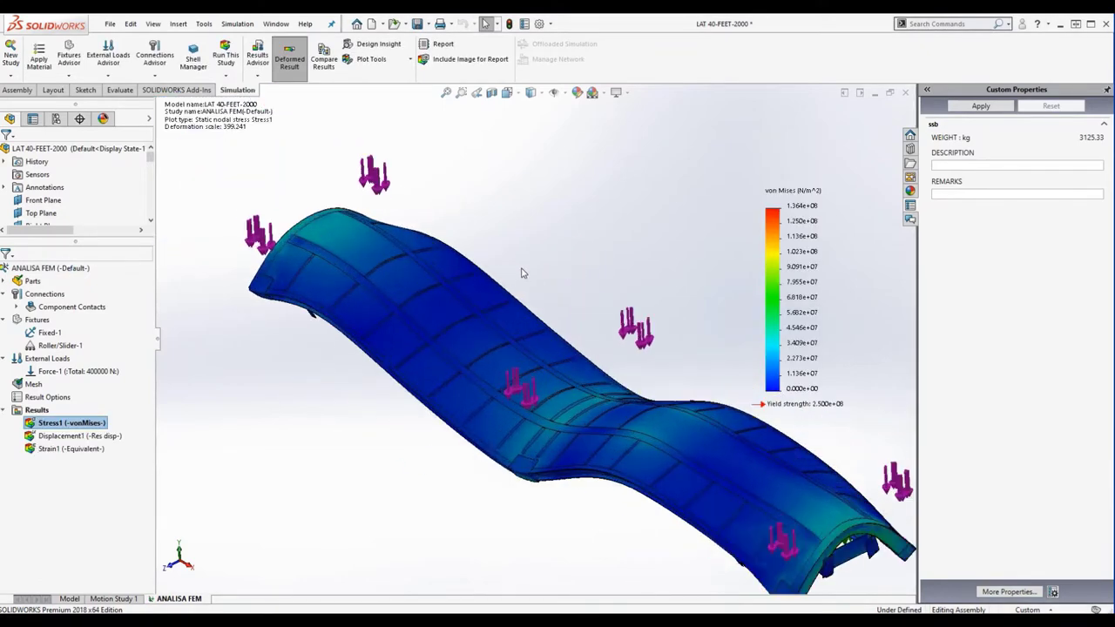
pyautogui.keyDown('ctrl'); pyautogui.moveTo(675, 475); pyautogui.dragTo(641, 440, button='middle'); pyautogui.keyUp('ctrl')
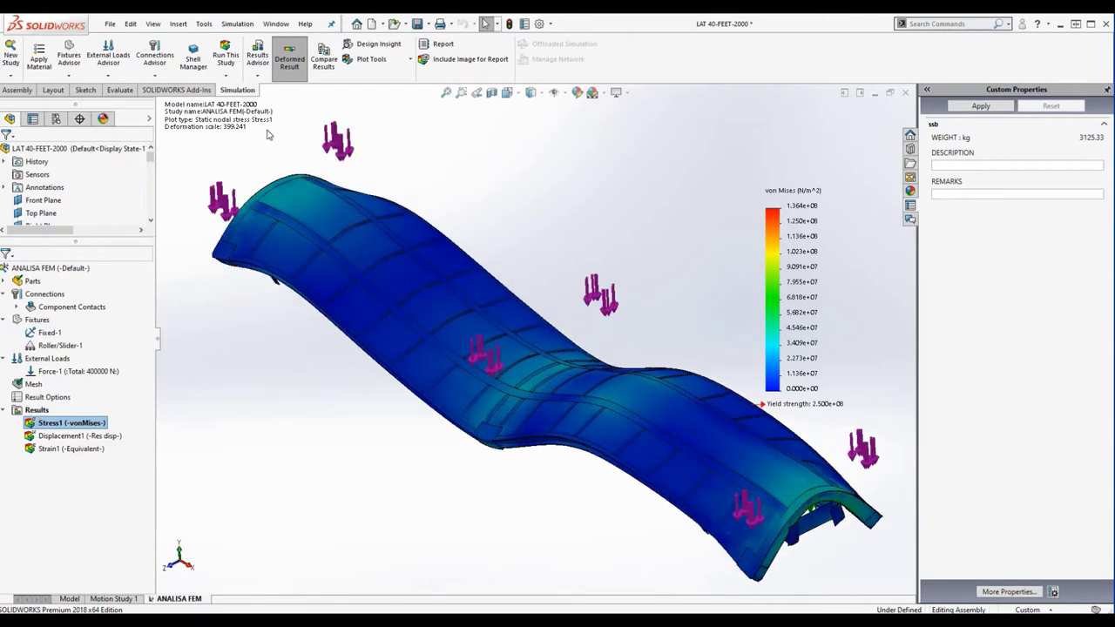
pyautogui.moveTo(264, 131); pyautogui.dragTo(642, 131)
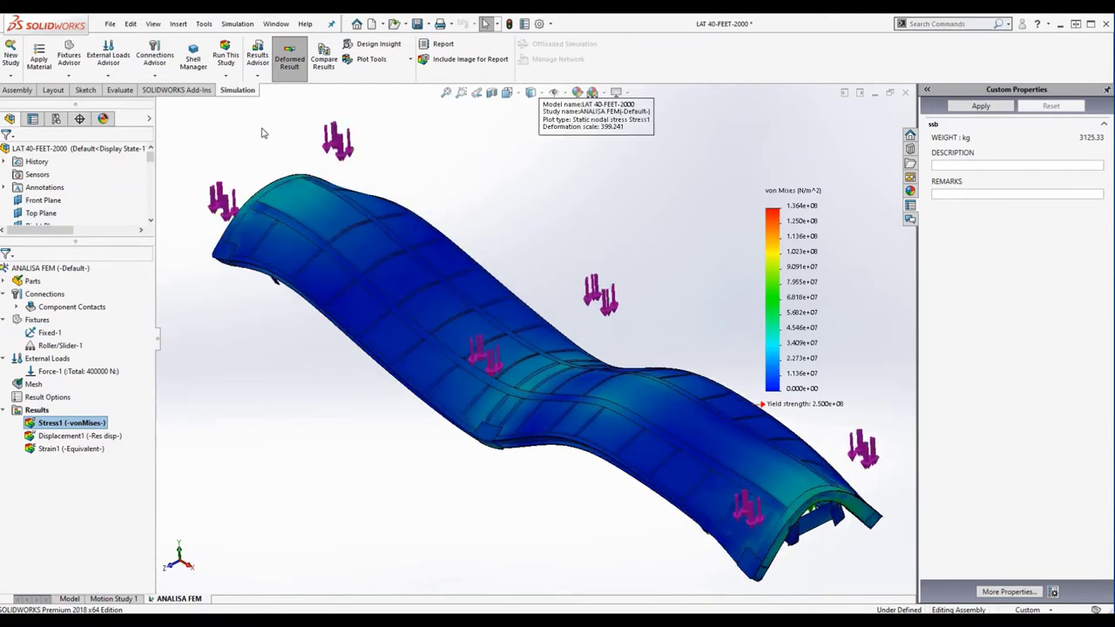
pyautogui.doubleClick(601, 113)
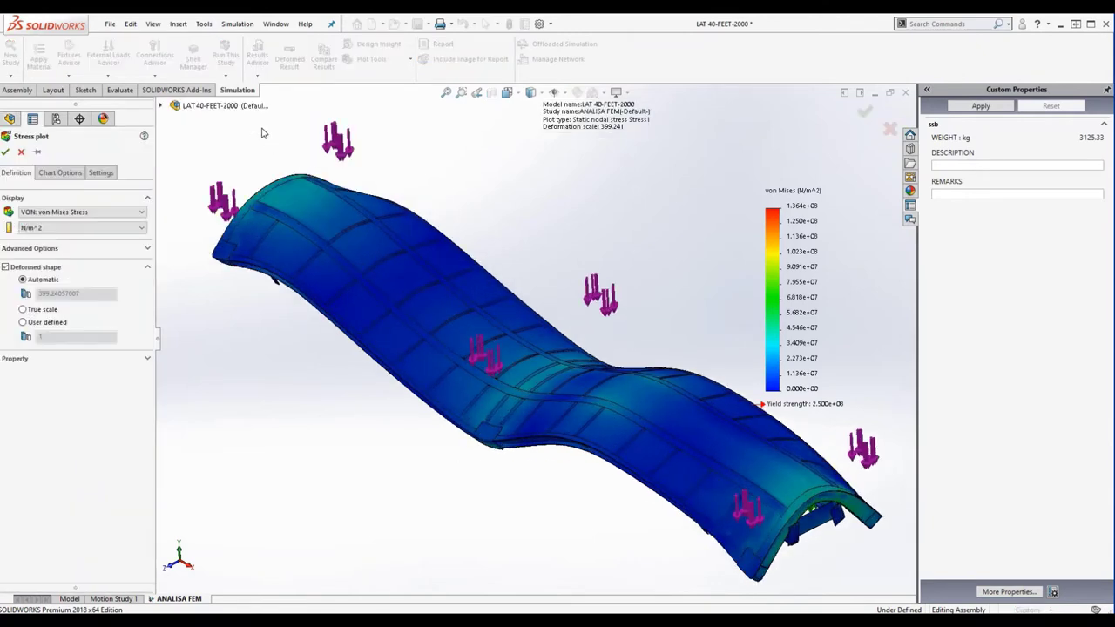
pyautogui.click(23, 323)
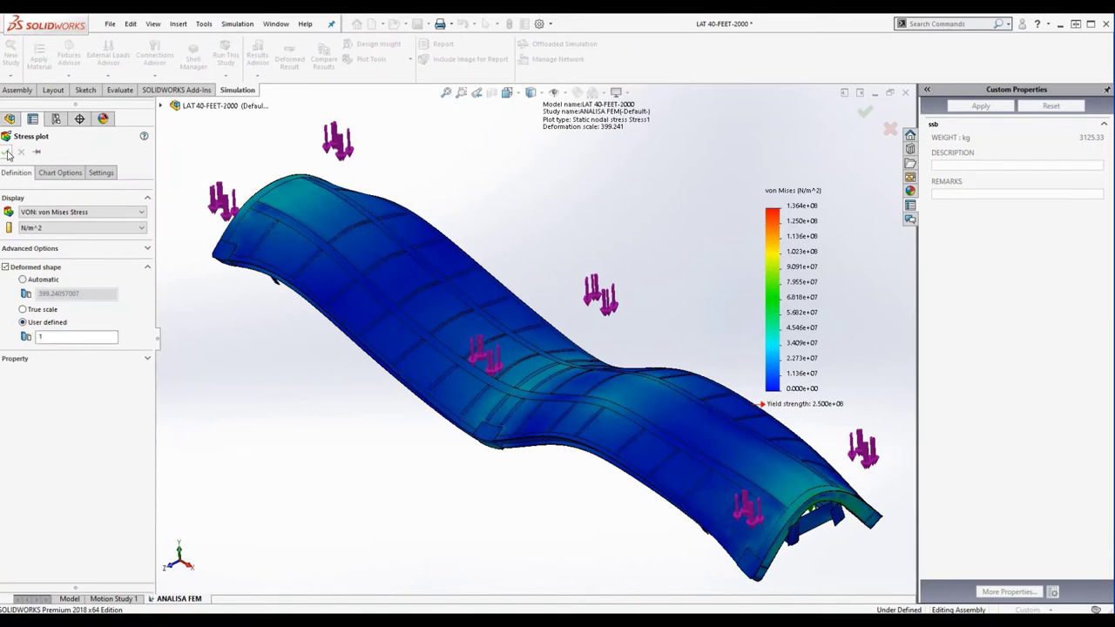
pyautogui.click(6, 153)
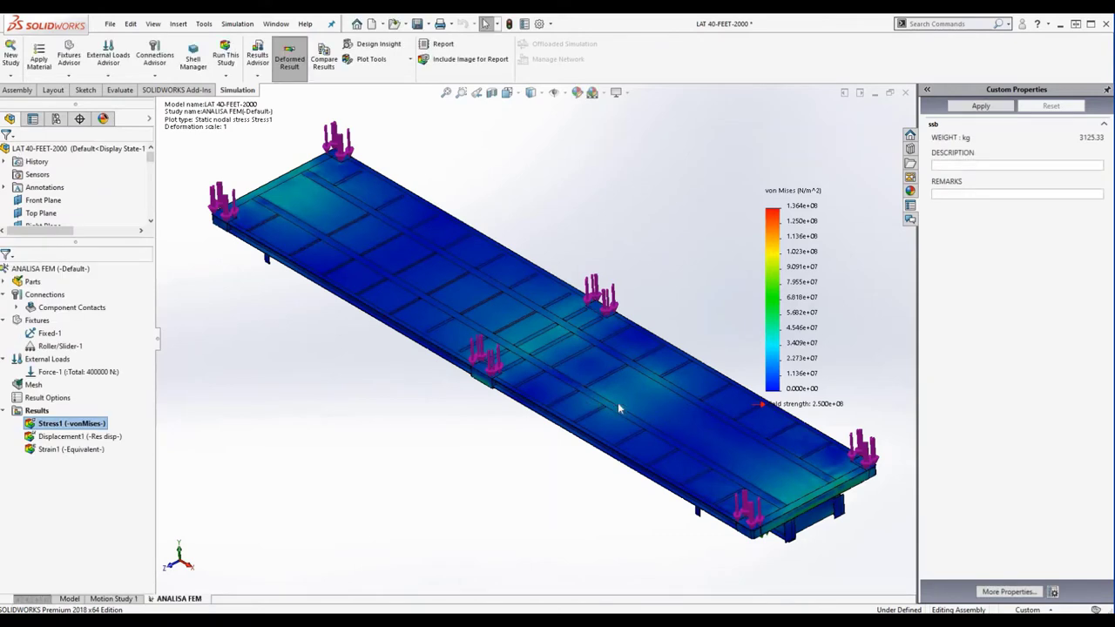
pyautogui.moveTo(617, 402)
pyautogui.mouseDown(button='middle')
pyautogui.moveTo(622, 390)
pyautogui.moveTo(579, 390)
pyautogui.mouseUp(button='middle')
# Step: Show the Displacement1 plot with a user-defined deformation scale of 1
pyautogui.rightClick(105, 437)
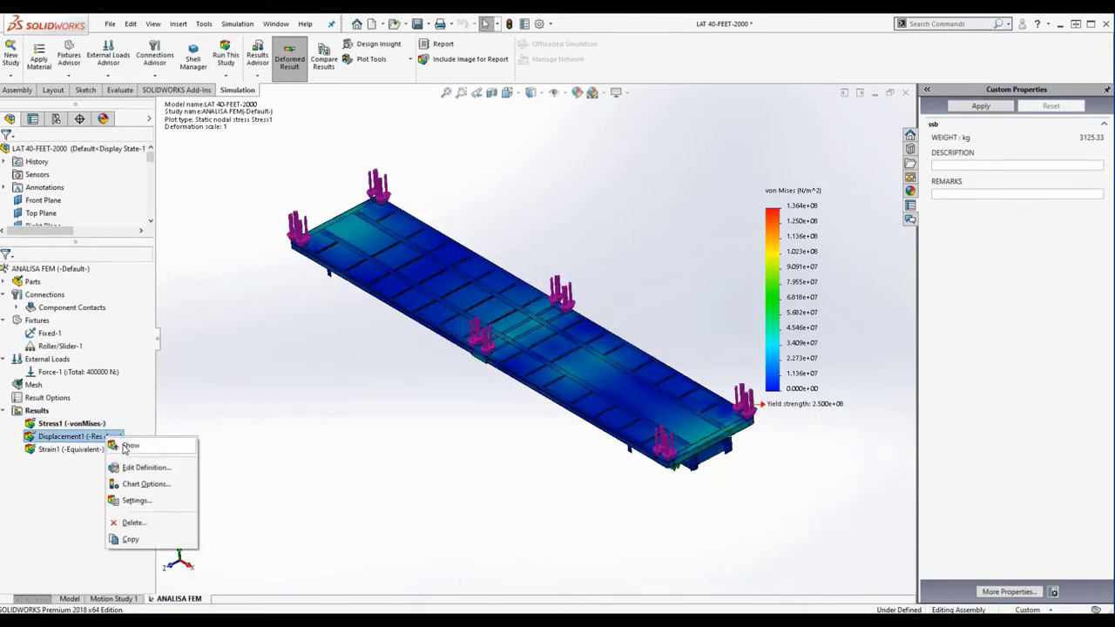
pyautogui.click(128, 446)
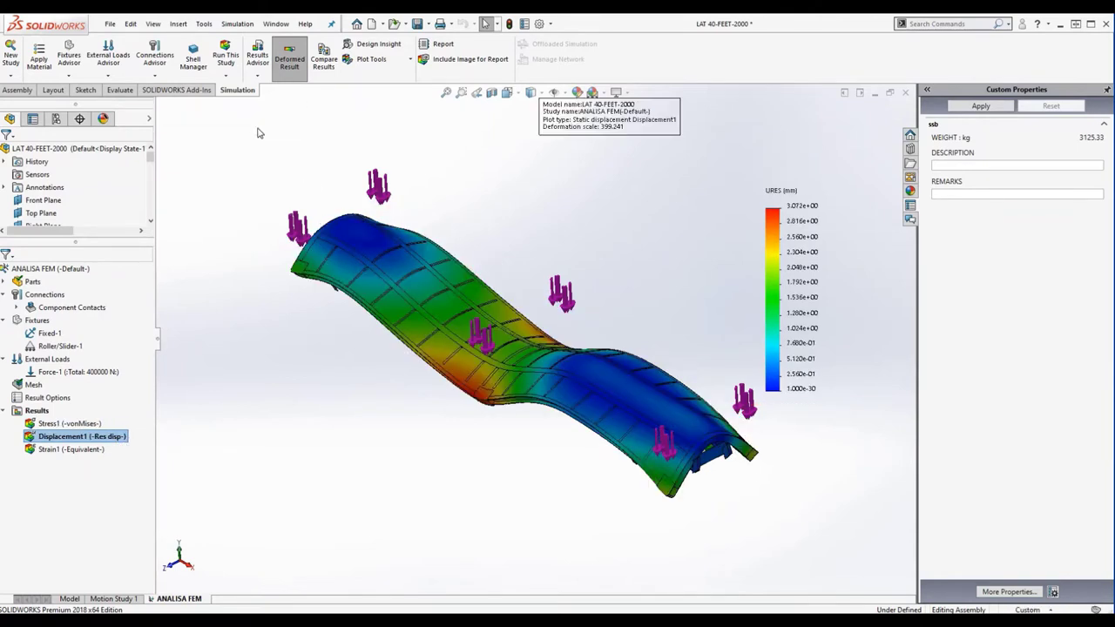
pyautogui.doubleClick(82, 435)
pyautogui.click(23, 322)
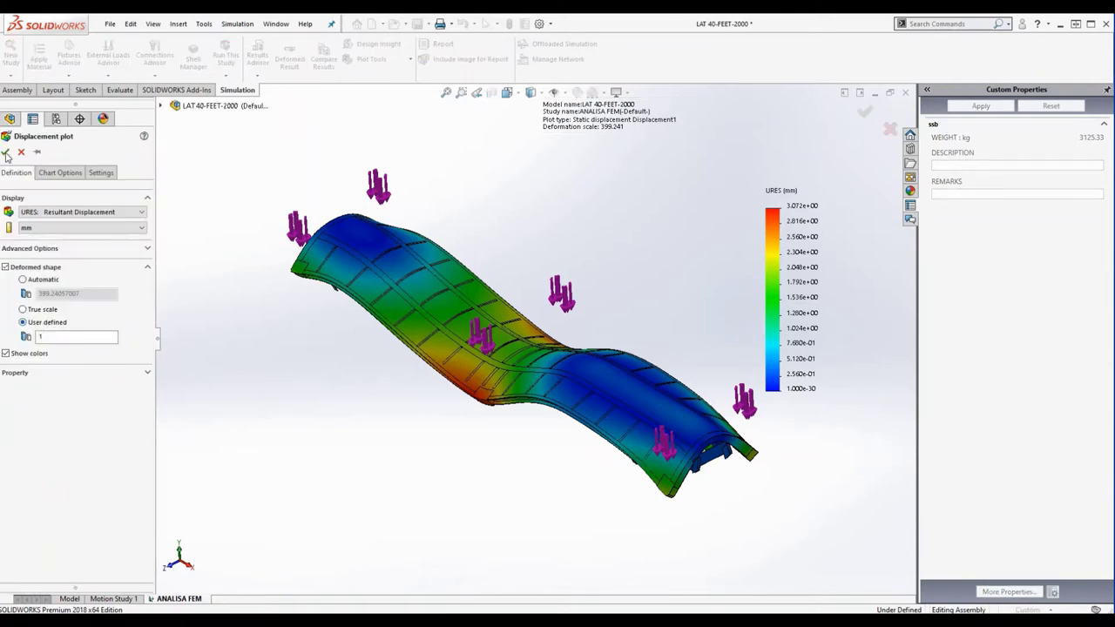
pyautogui.click(6, 153)
pyautogui.scroll(-1, 571, 354)
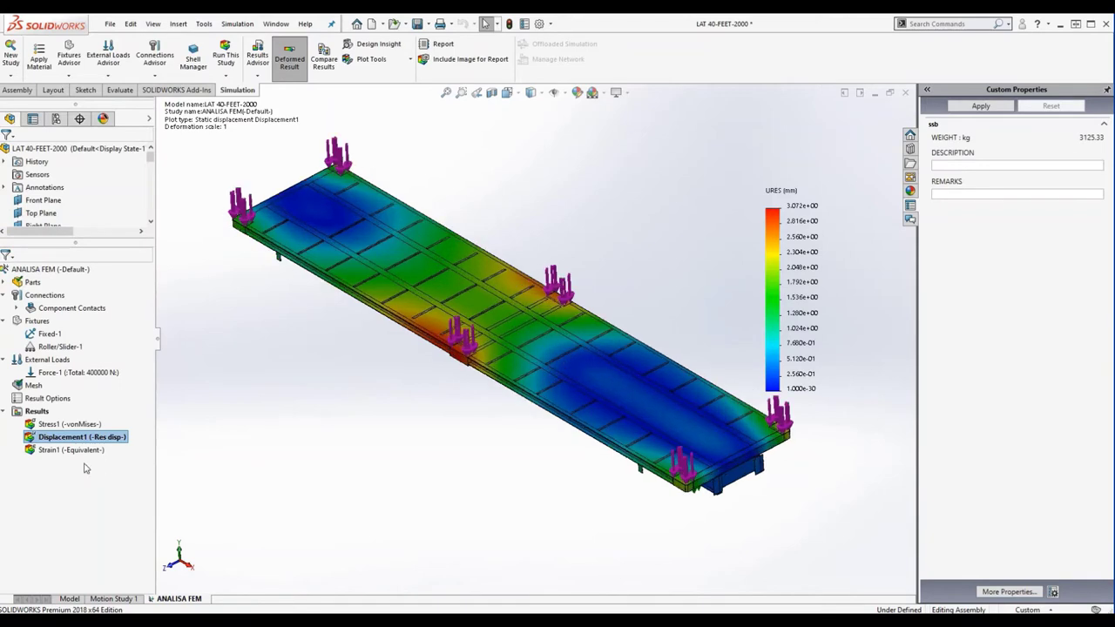
# Step: Show the Strain1 plot with a user-defined deformation scale of 1 instead of 399
pyautogui.rightClick(74, 452)
pyautogui.click(98, 462)
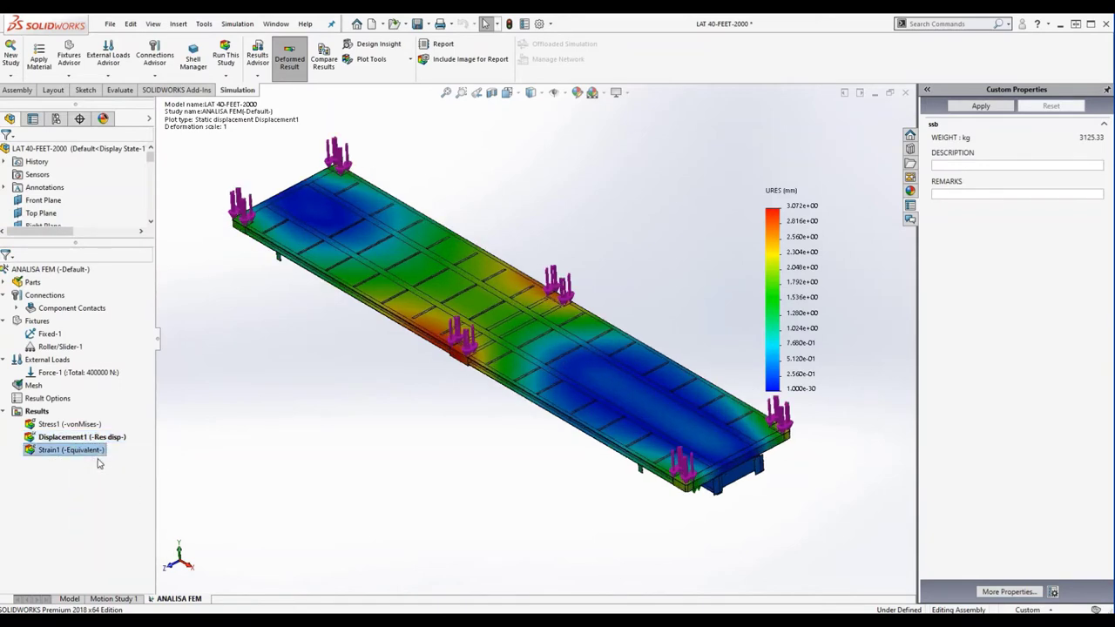
pyautogui.doubleClick(258, 131)
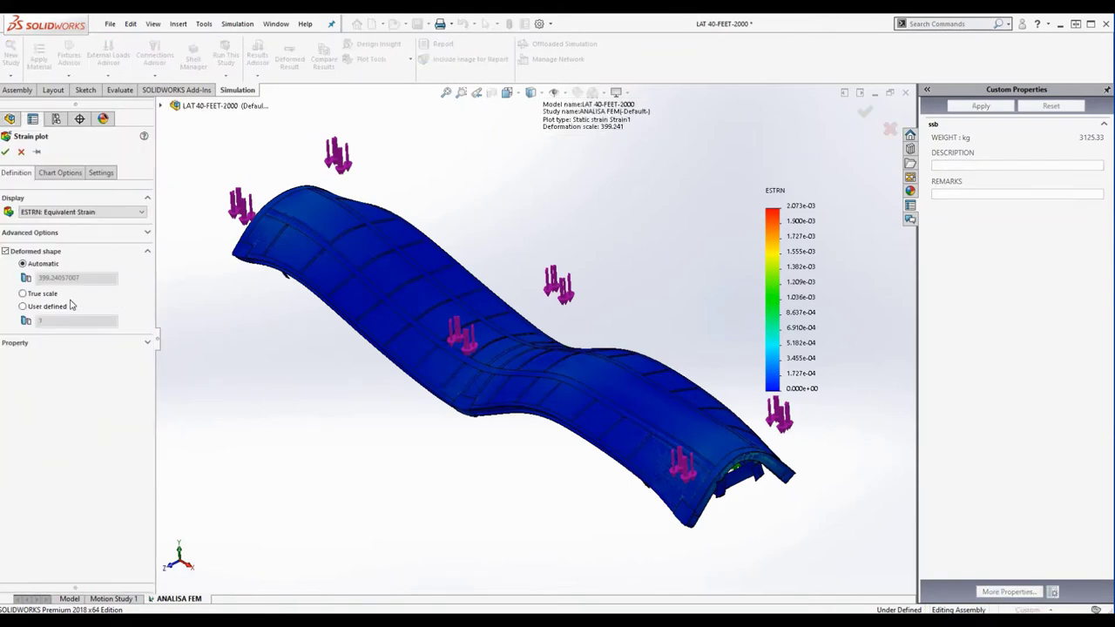
pyautogui.click(45, 309)
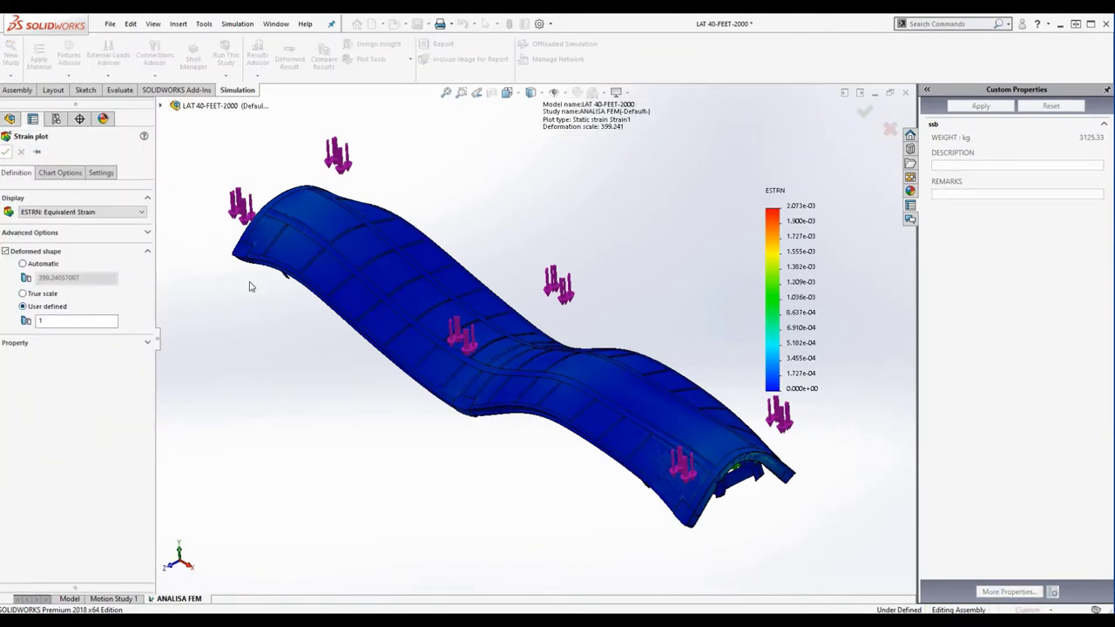
pyautogui.press('Return')
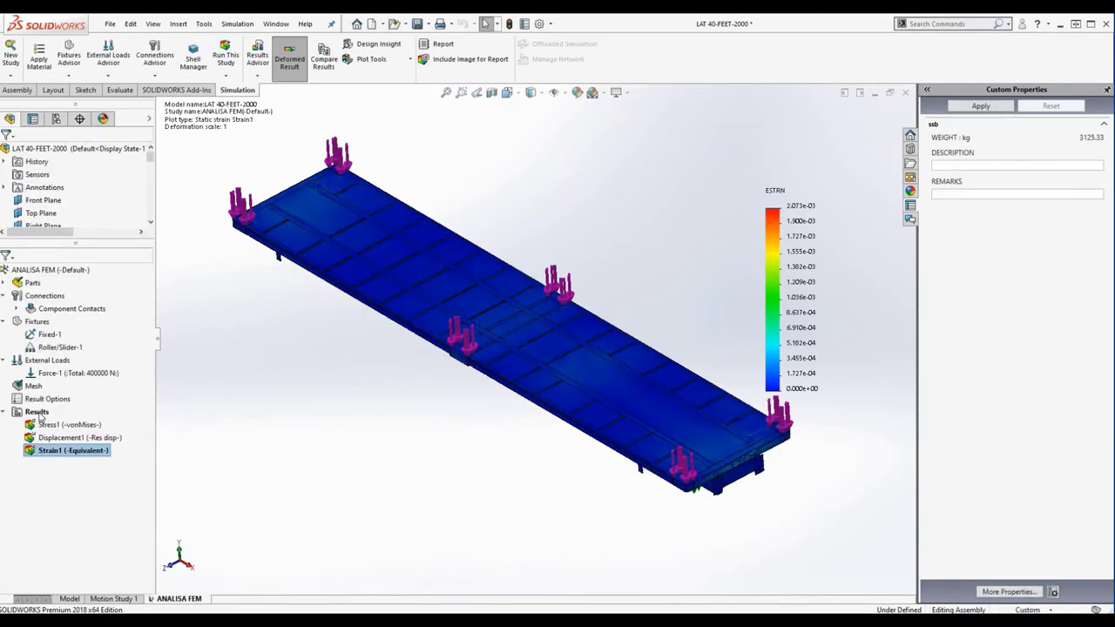
pyautogui.rightClick(38, 415)
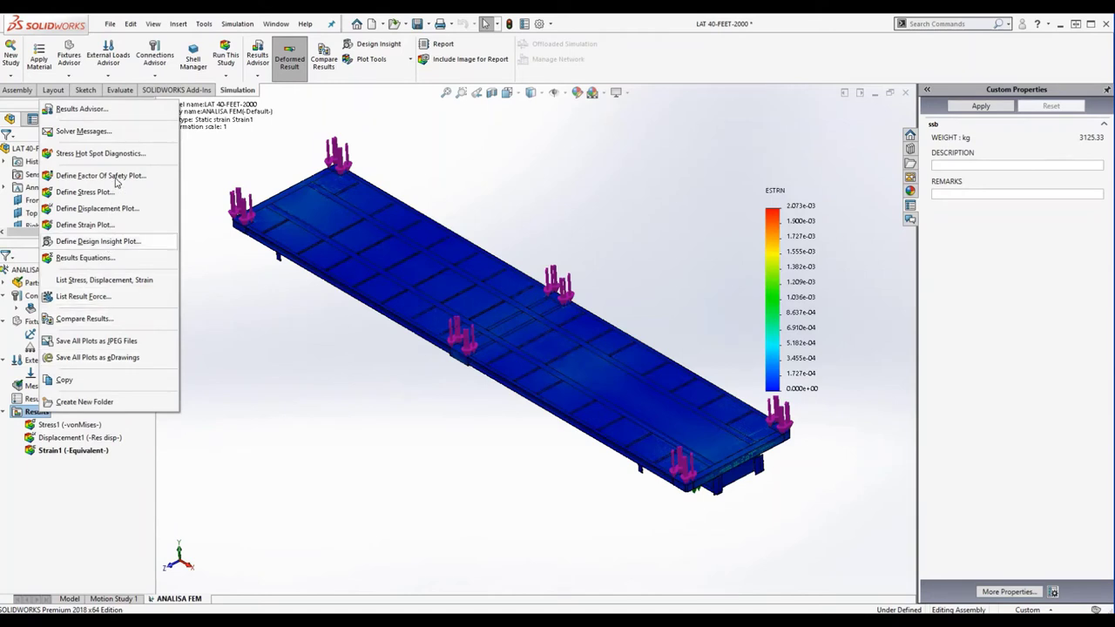
# Step: Create a Factor of Safety plot with the automatic criterion, giving a minimum FOS of 1.3
pyautogui.click(115, 177)
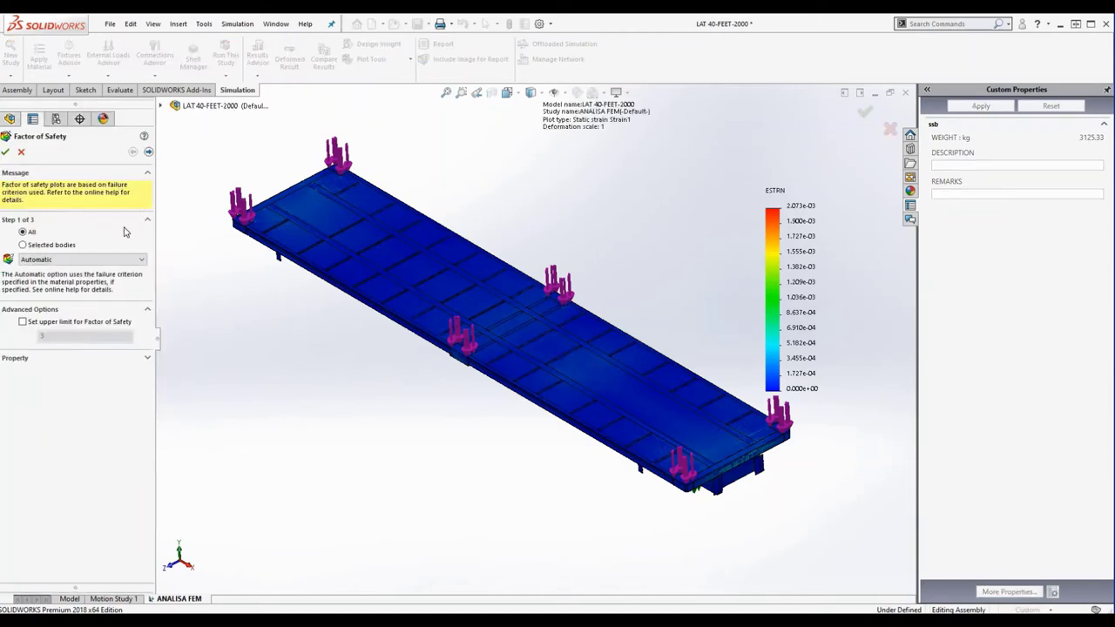
pyautogui.click(148, 152)
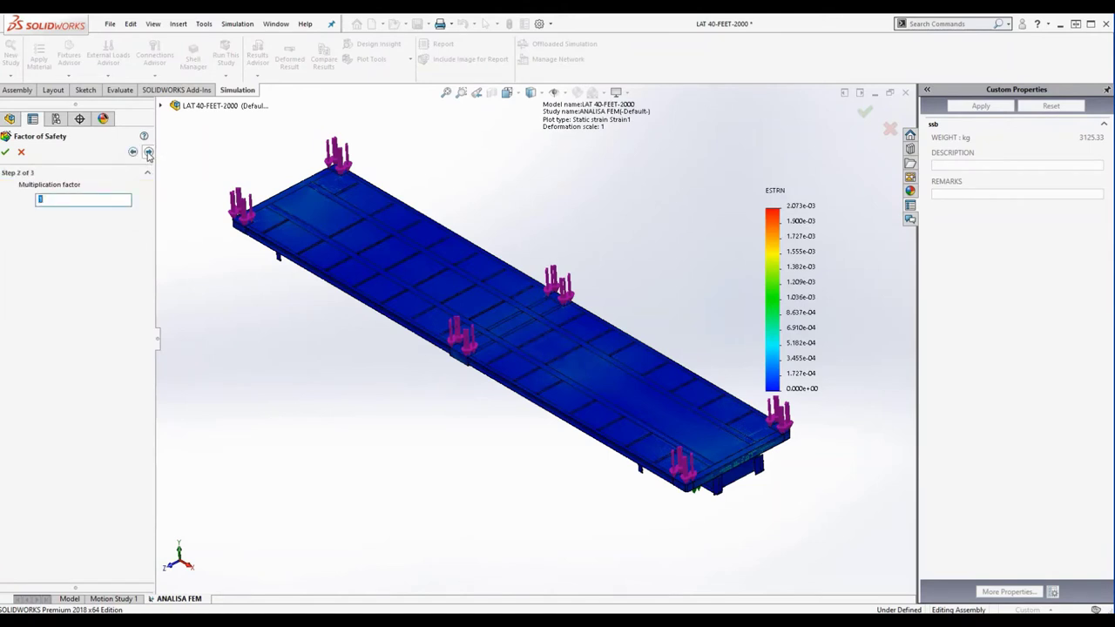
pyautogui.click(148, 153)
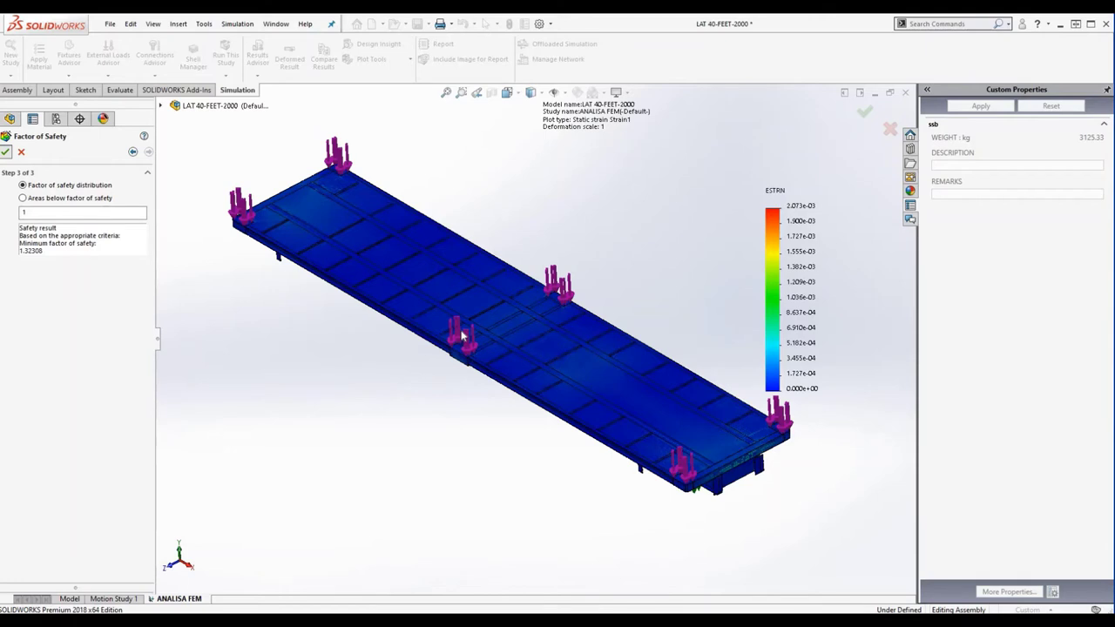
pyautogui.press('Return')
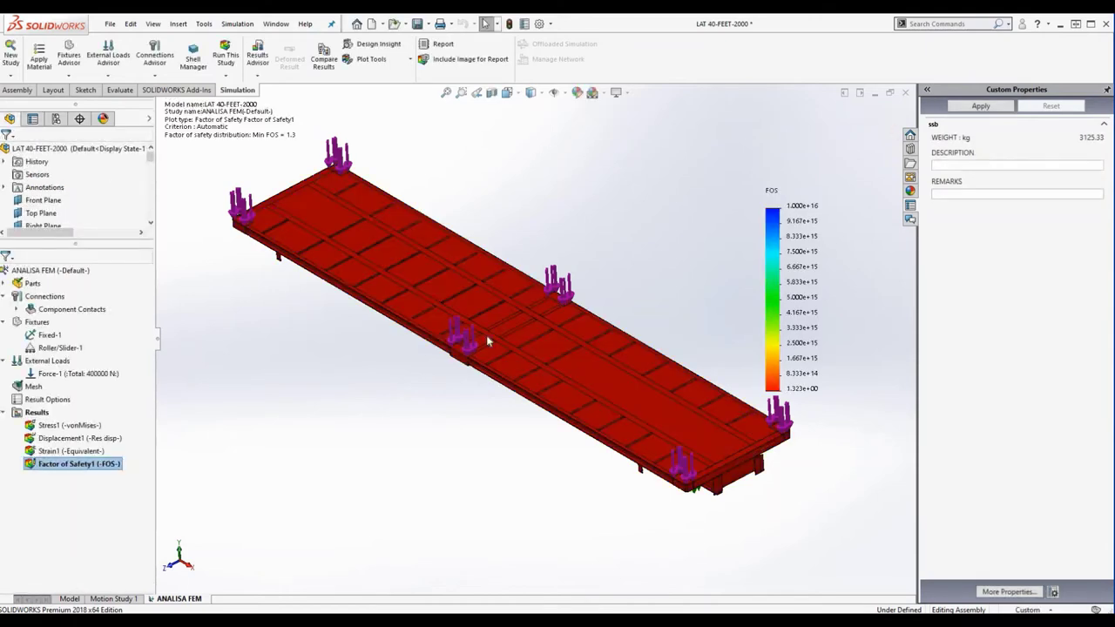
# Step: Save the study with its new Factor of Safety1 result
pyautogui.scroll(1, 616, 357)
pyautogui.scroll(1, 579, 393)
pyautogui.scroll(-2, 579, 393)
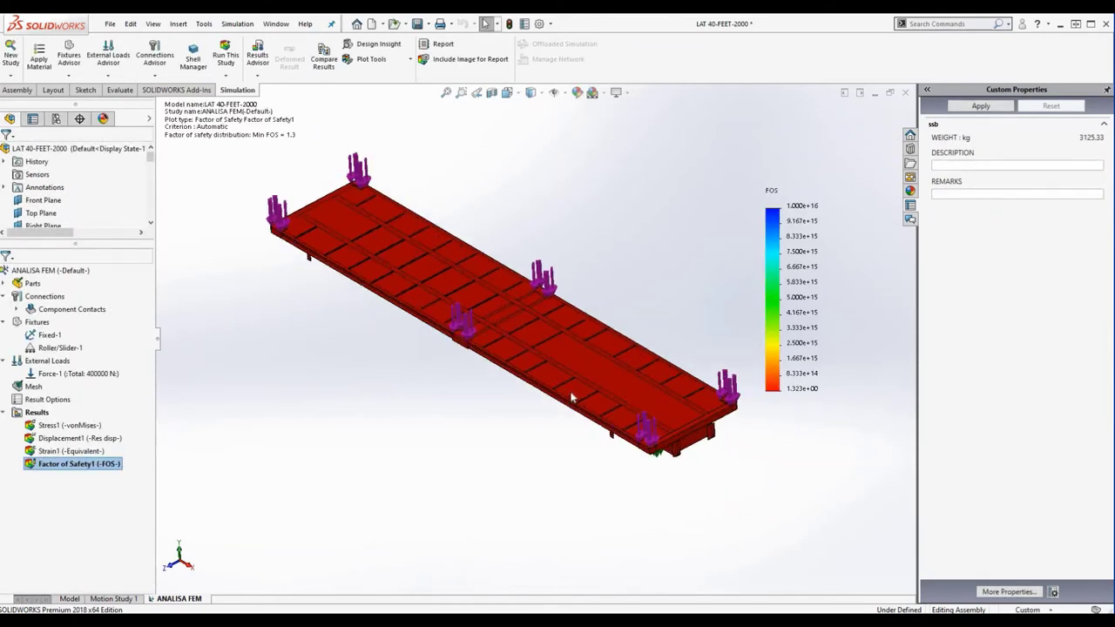
pyautogui.click(418, 26)
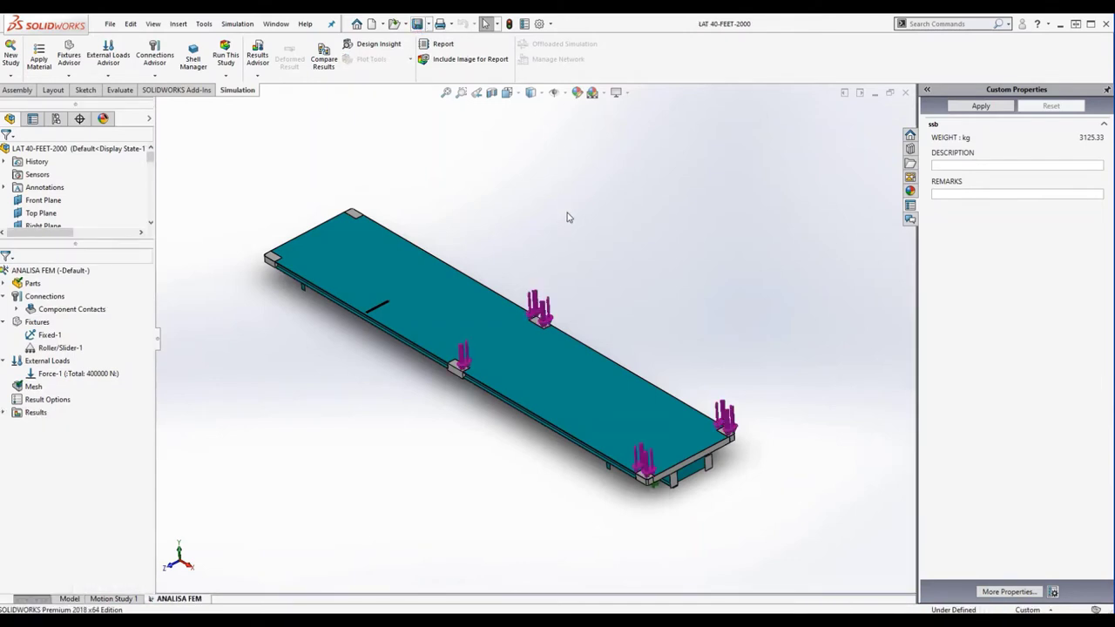
# Step: In the report setup, add the designer's name and company JEK ENGINEERING to the header
pyautogui.click(441, 46)
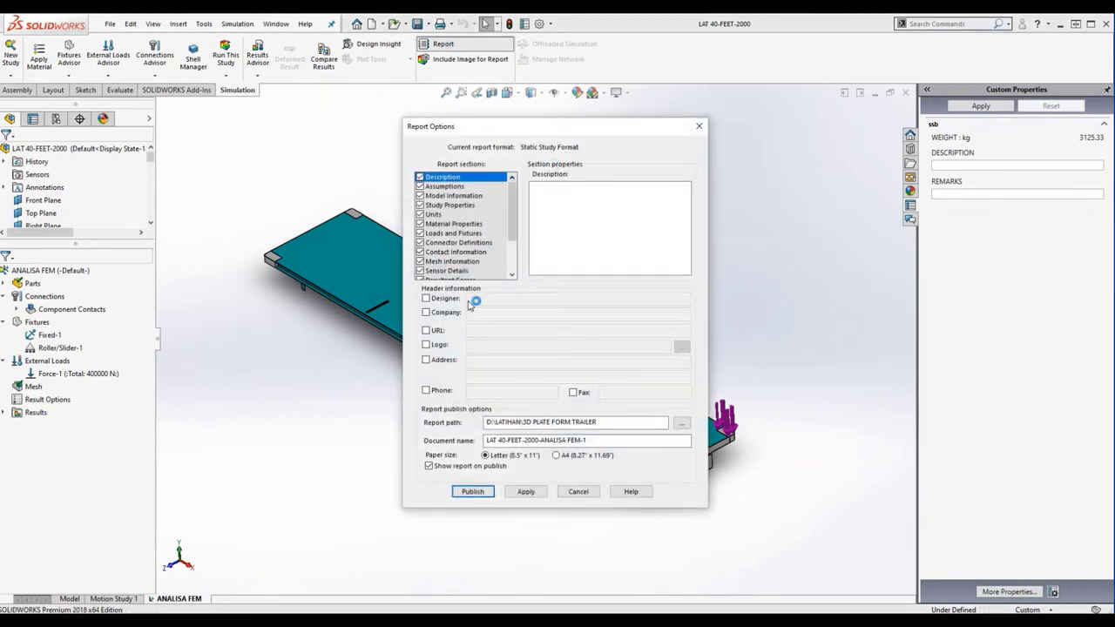
pyautogui.click(426, 298)
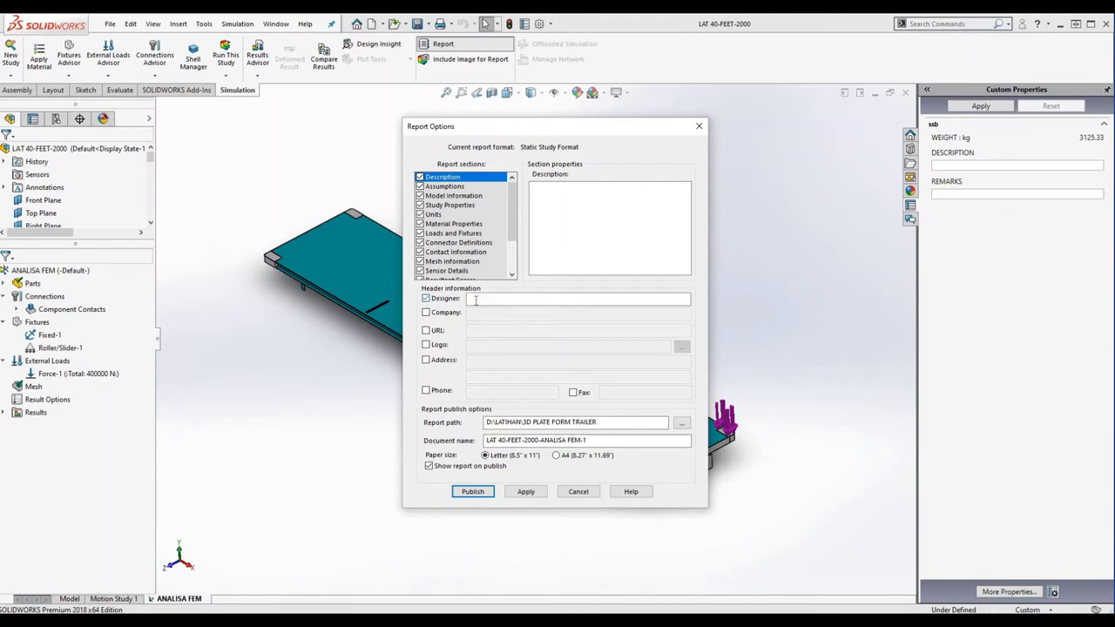
pyautogui.click(475, 300)
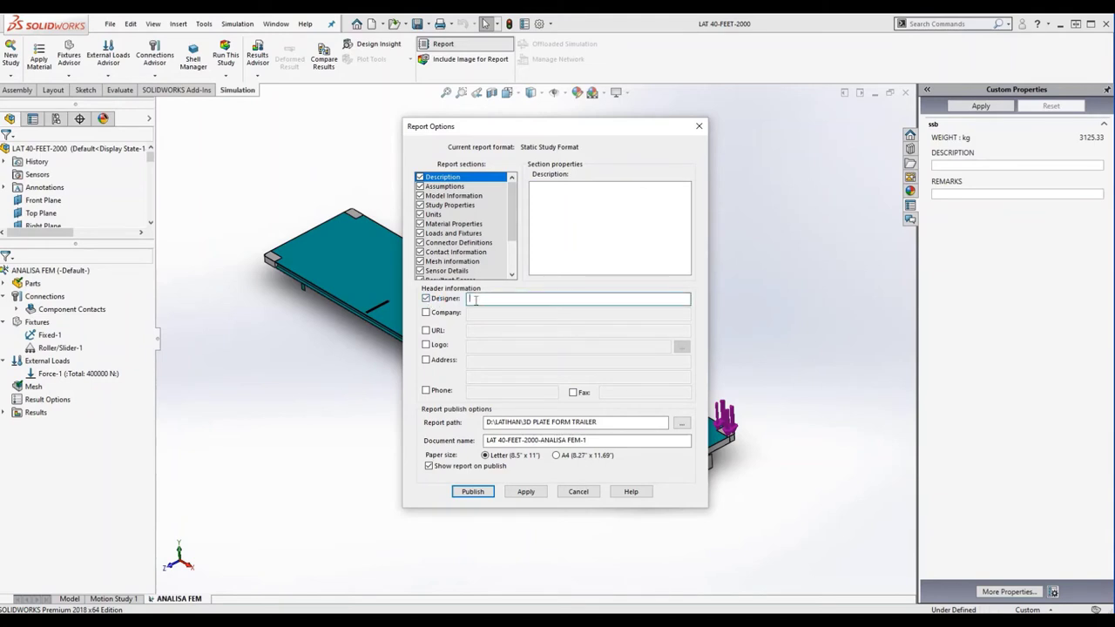
pyautogui.write('PAIJO')
pyautogui.click(500, 317)
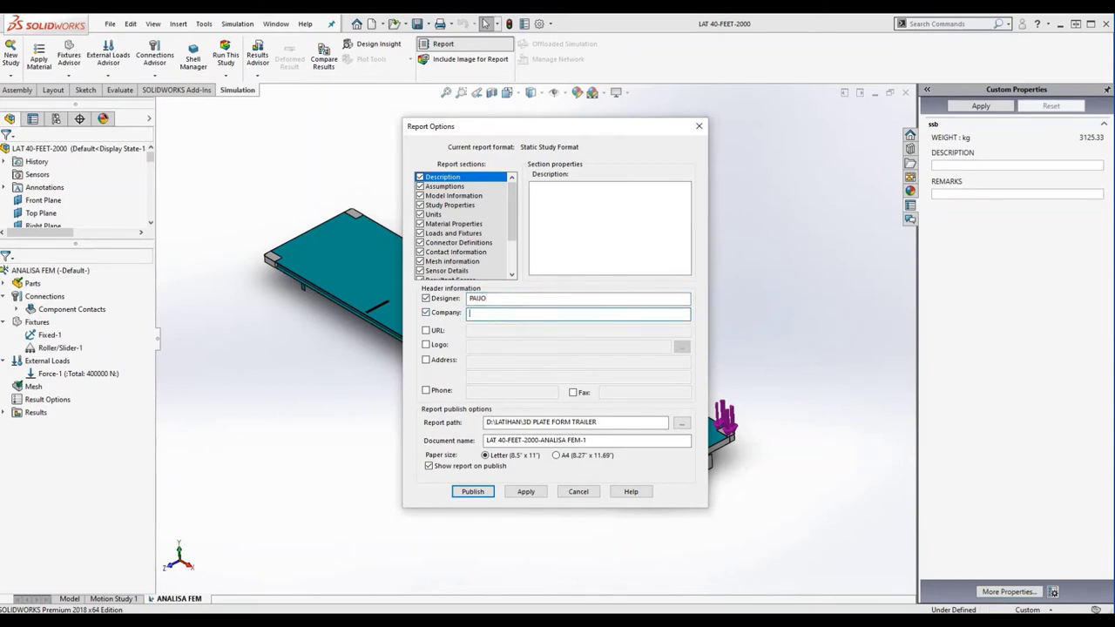
pyautogui.write('JEK E')
pyautogui.write('NGINEER')
pyautogui.write('ING')
# Step: Add the company's city as the header address, choose A4 paper, and publish the report
pyautogui.click(426, 360)
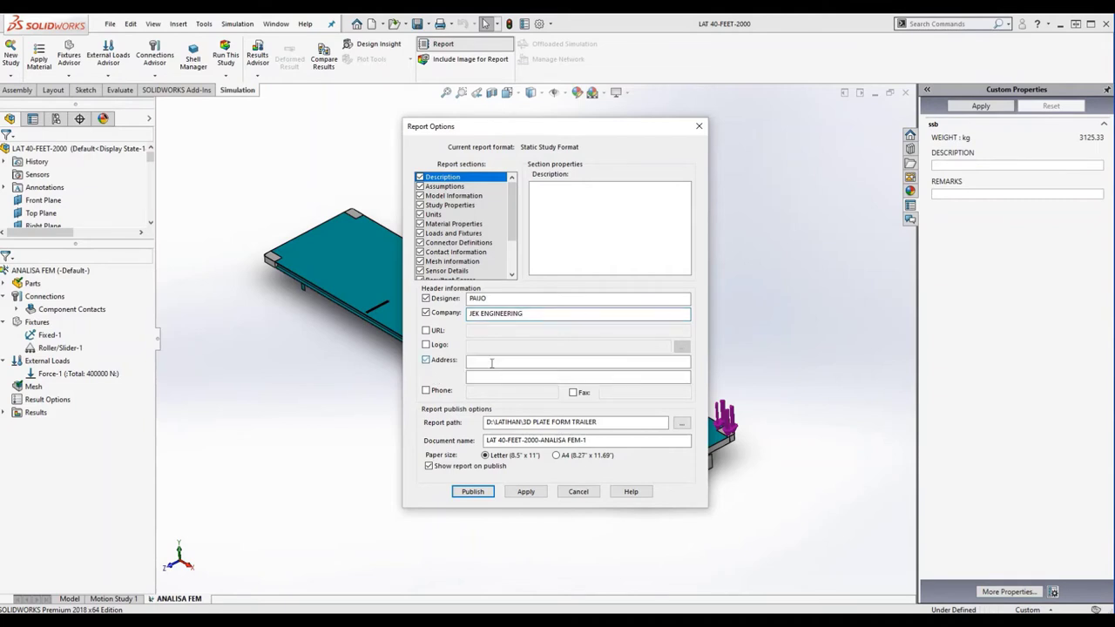
pyautogui.click(492, 363)
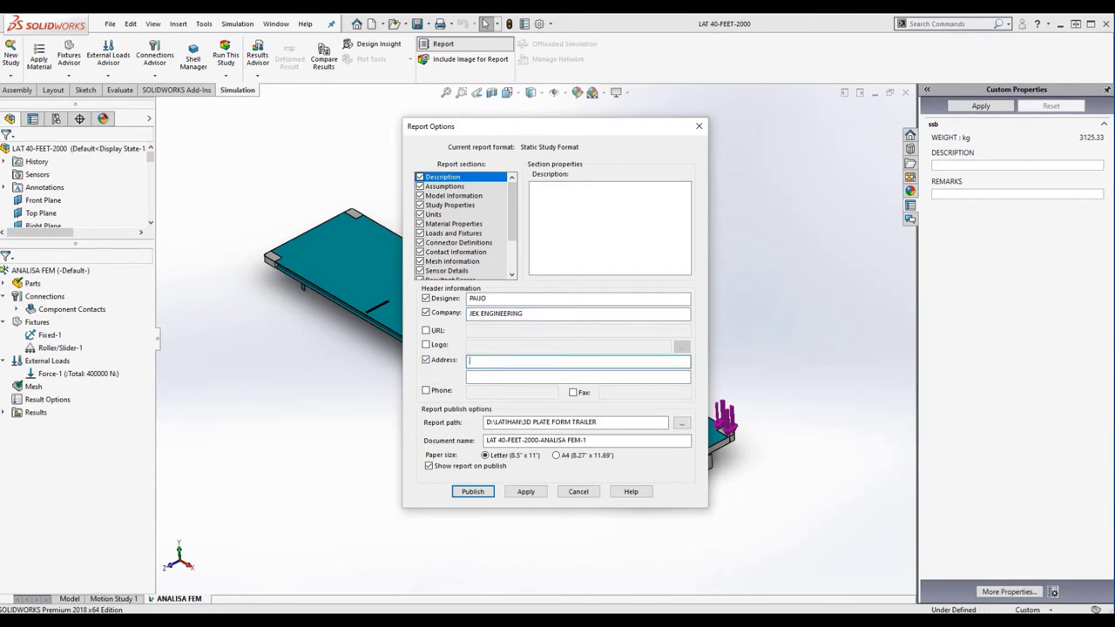
pyautogui.write('JAKARTA')
pyautogui.write(' INDONESIA')
pyautogui.click(557, 455)
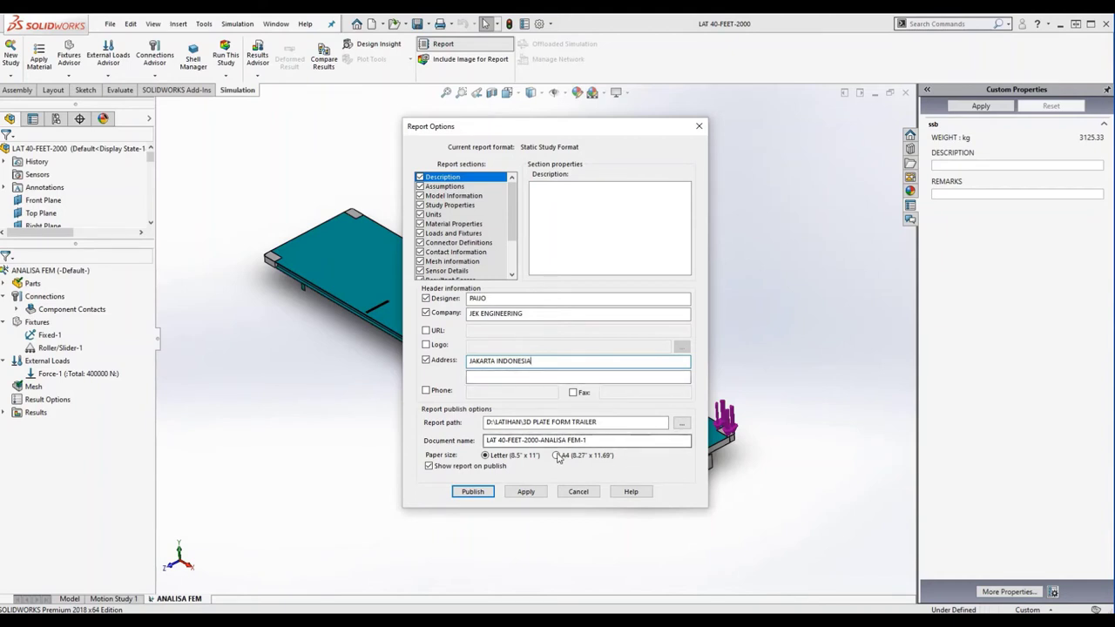
pyautogui.click(473, 492)
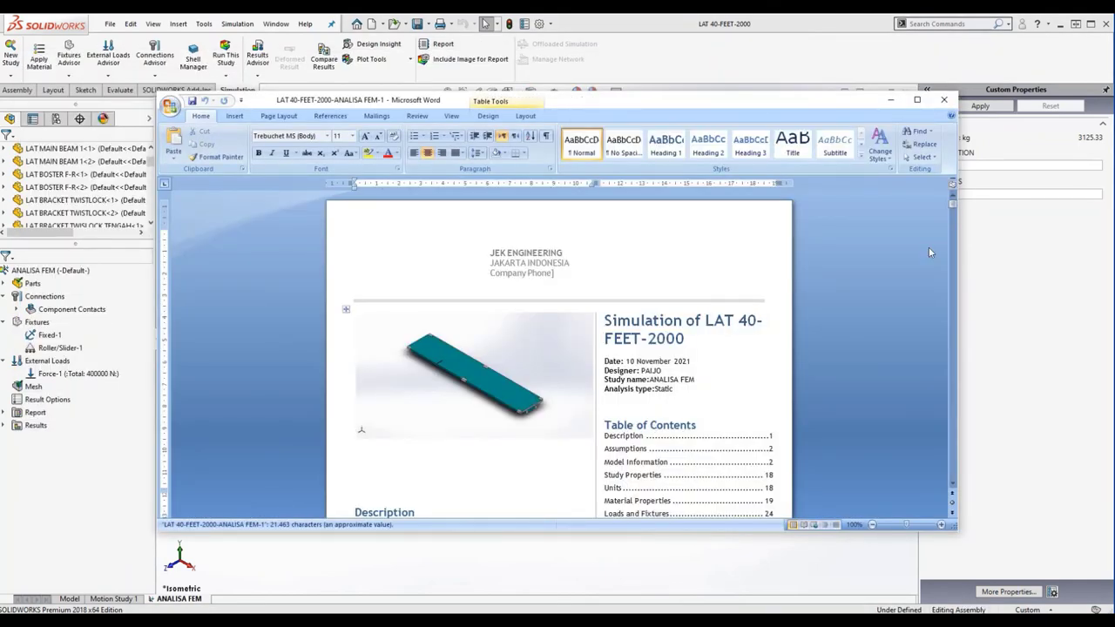
# Step: Maximise the Word report and read through all 31 pages to the Conclusion
pyautogui.click(918, 101)
pyautogui.scroll(-2, 682, 282)
pyautogui.scroll(-3, 682, 281)
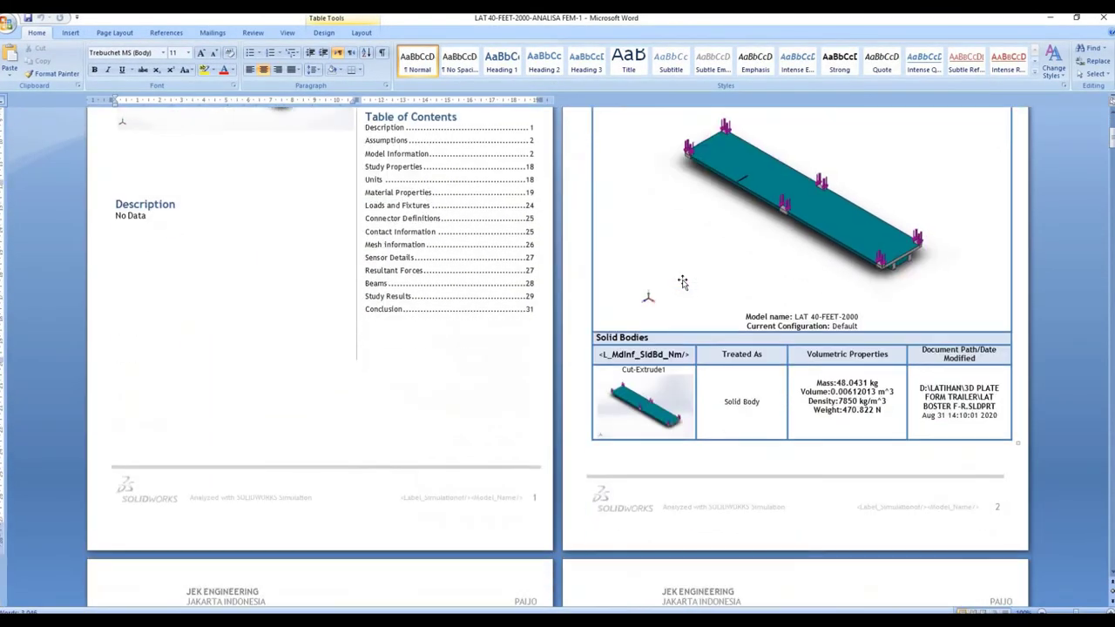
pyautogui.scroll(-3, 682, 281)
pyautogui.scroll(-3, 682, 282)
pyautogui.scroll(-3, 682, 282)
pyautogui.scroll(-3, 682, 281)
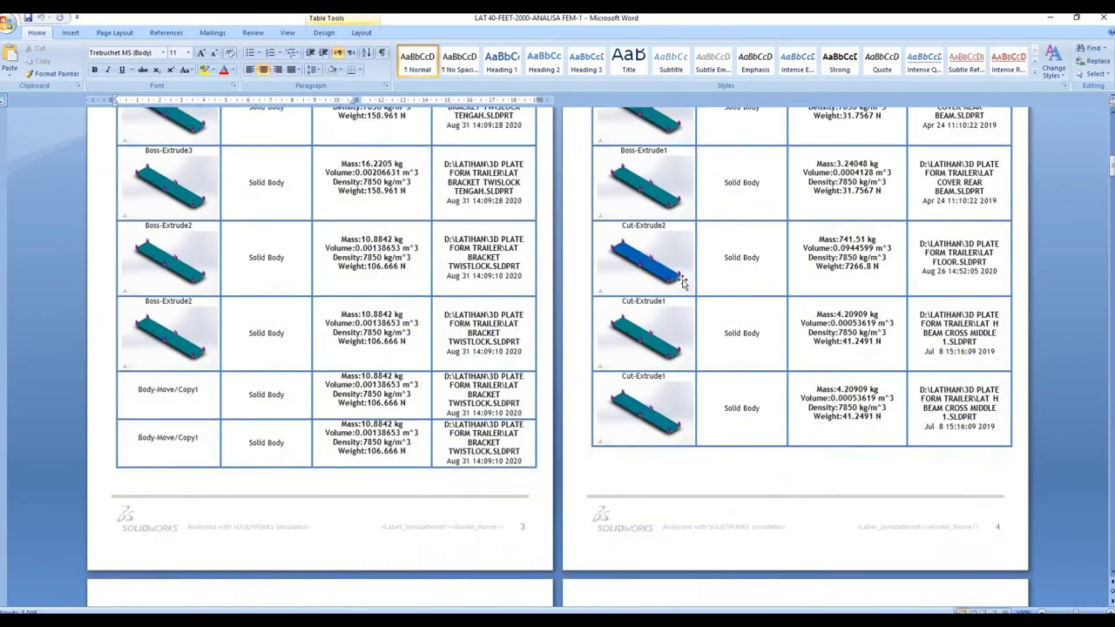
pyautogui.scroll(-3, 683, 280)
pyautogui.scroll(-3, 682, 280)
pyautogui.scroll(-3, 683, 281)
pyautogui.scroll(-3, 683, 280)
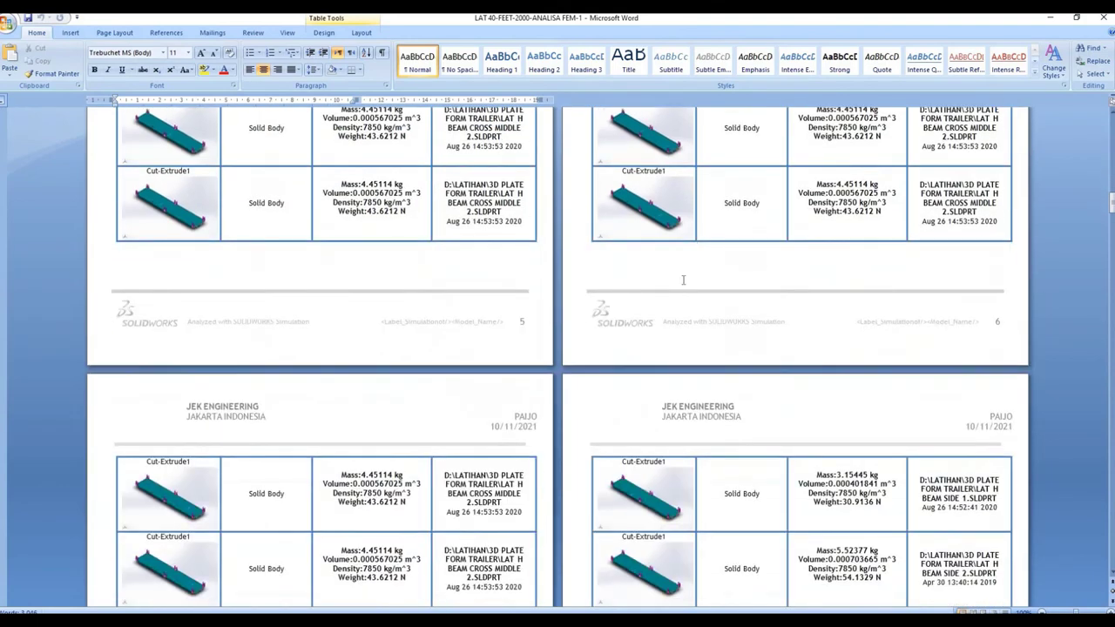
pyautogui.scroll(-6, 683, 280)
pyautogui.scroll(-6, 1110, 241)
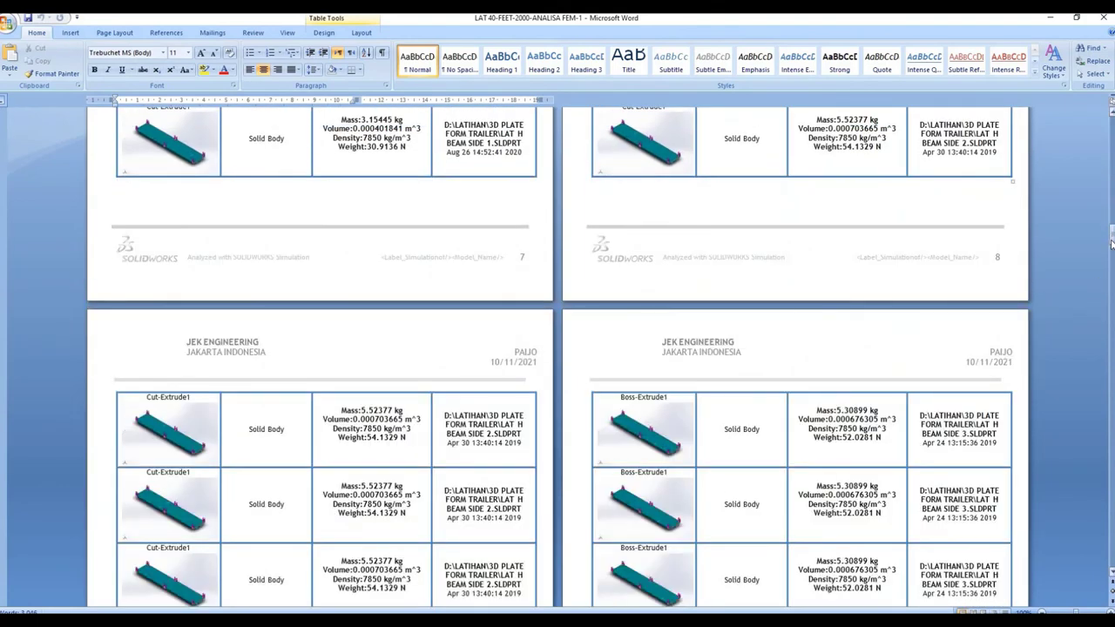
pyautogui.moveTo(1111, 244); pyautogui.dragTo(1110, 285)
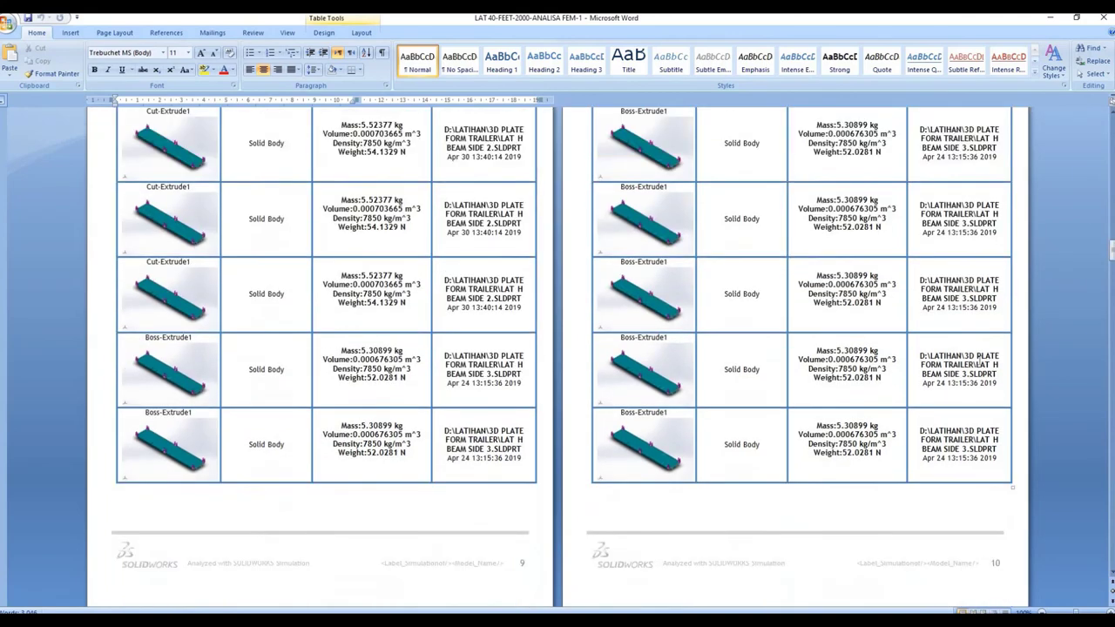
pyautogui.scroll(-1, 1110, 279)
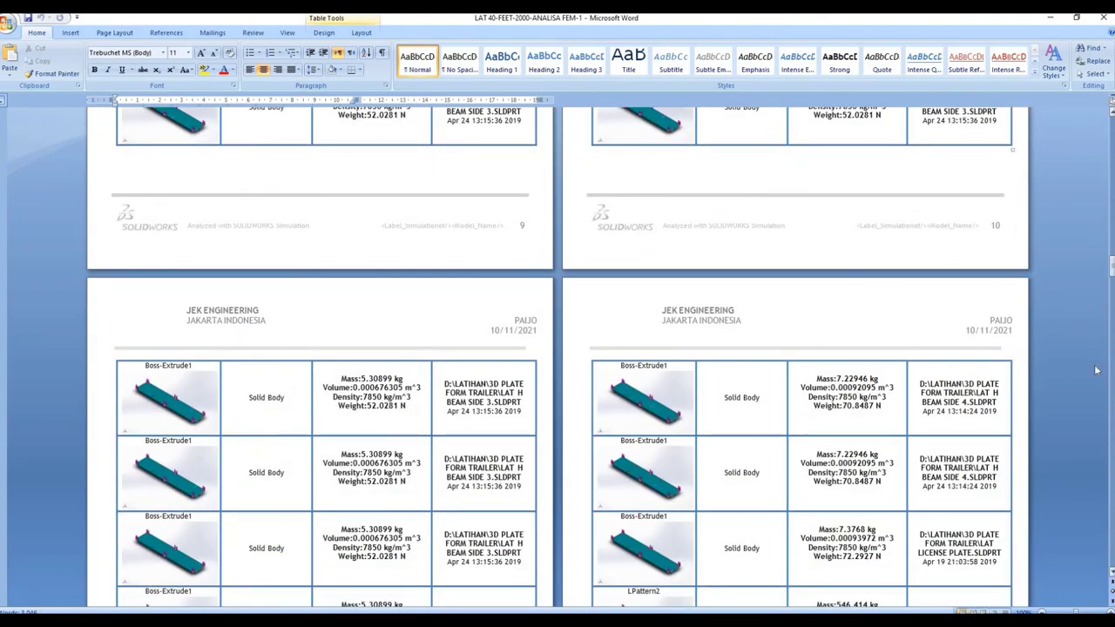
pyautogui.moveTo(1110, 266); pyautogui.dragTo(1110, 349)
pyautogui.scroll(-5, 840, 407)
pyautogui.scroll(-5, 841, 406)
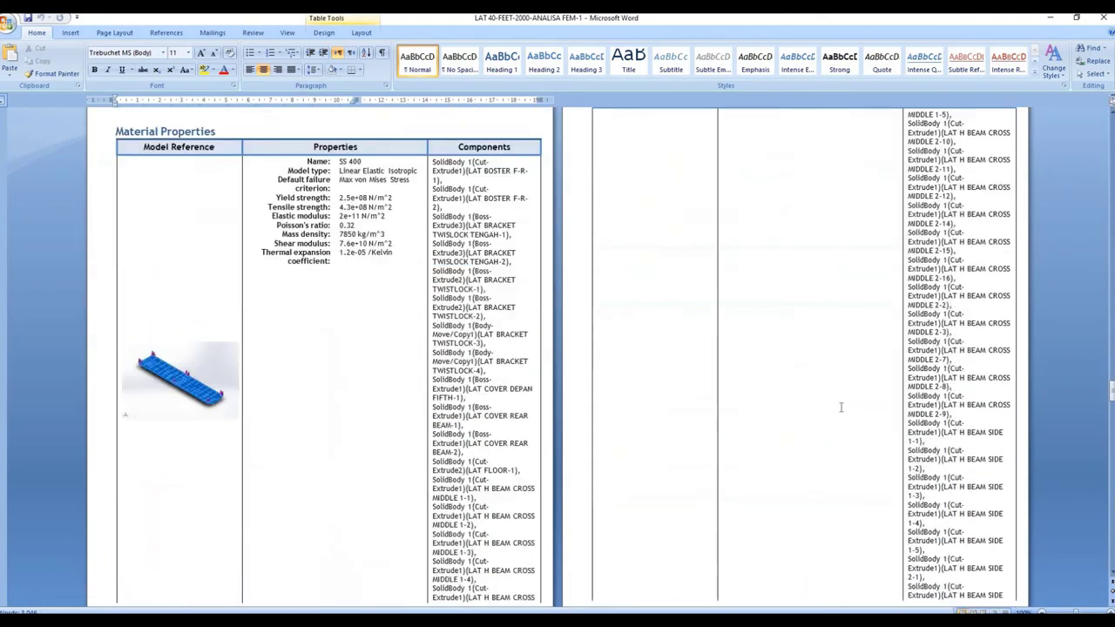
pyautogui.scroll(-5, 841, 407)
pyautogui.scroll(-5, 840, 407)
pyautogui.scroll(-5, 841, 407)
pyautogui.scroll(-5, 841, 407)
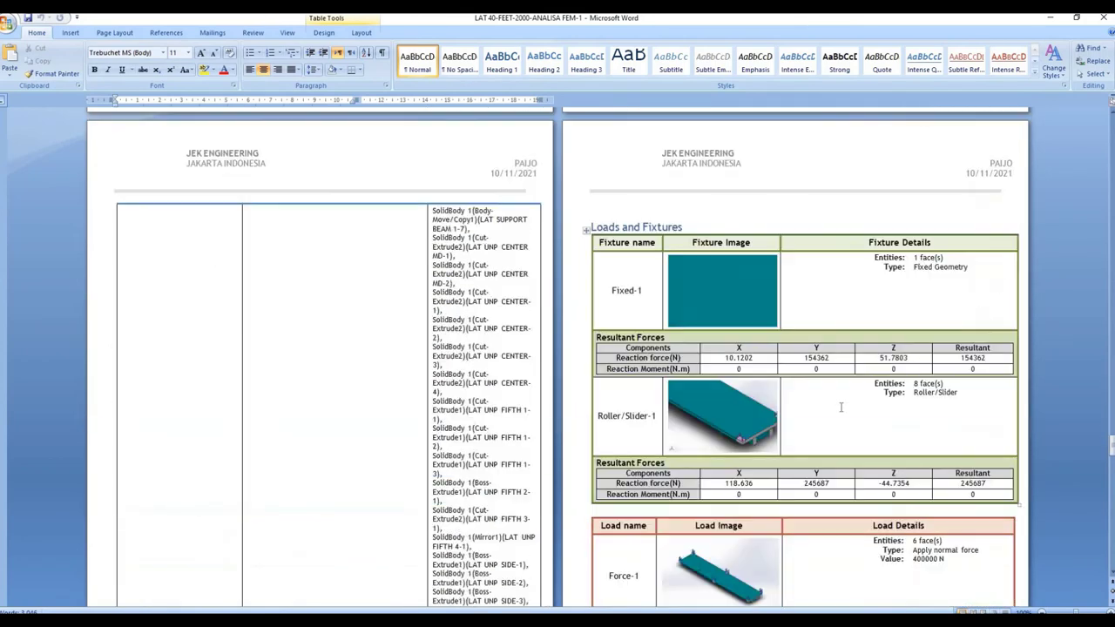
pyautogui.scroll(-5, 841, 407)
pyautogui.scroll(-5, 840, 407)
pyautogui.scroll(-5, 841, 407)
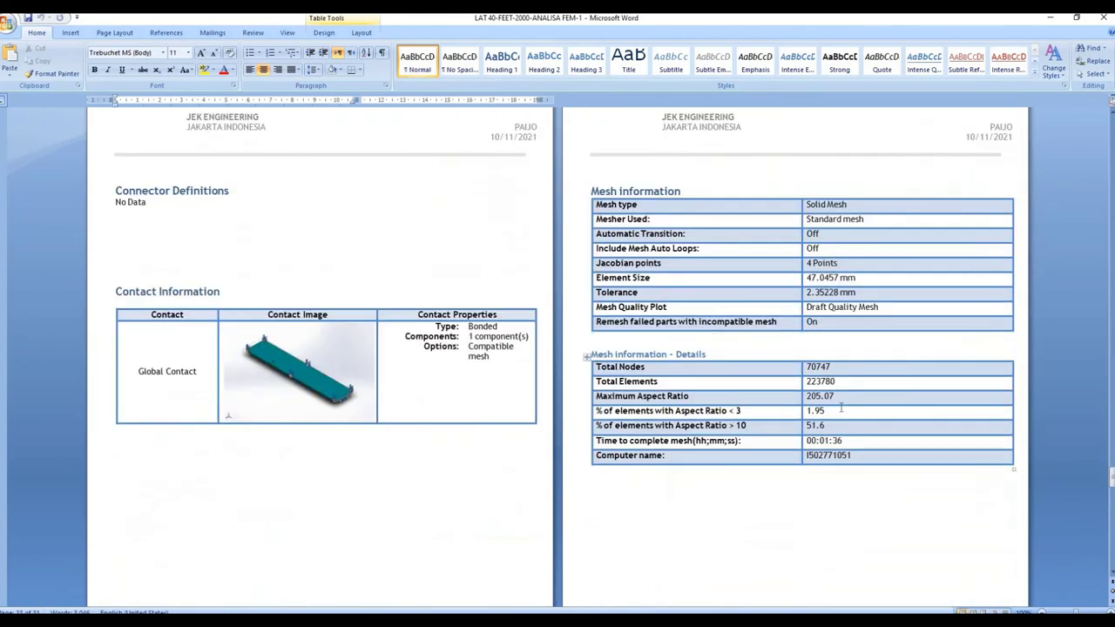
pyautogui.scroll(-5, 841, 407)
pyautogui.scroll(-5, 839, 407)
pyautogui.scroll(-5, 839, 407)
pyautogui.scroll(-5, 840, 407)
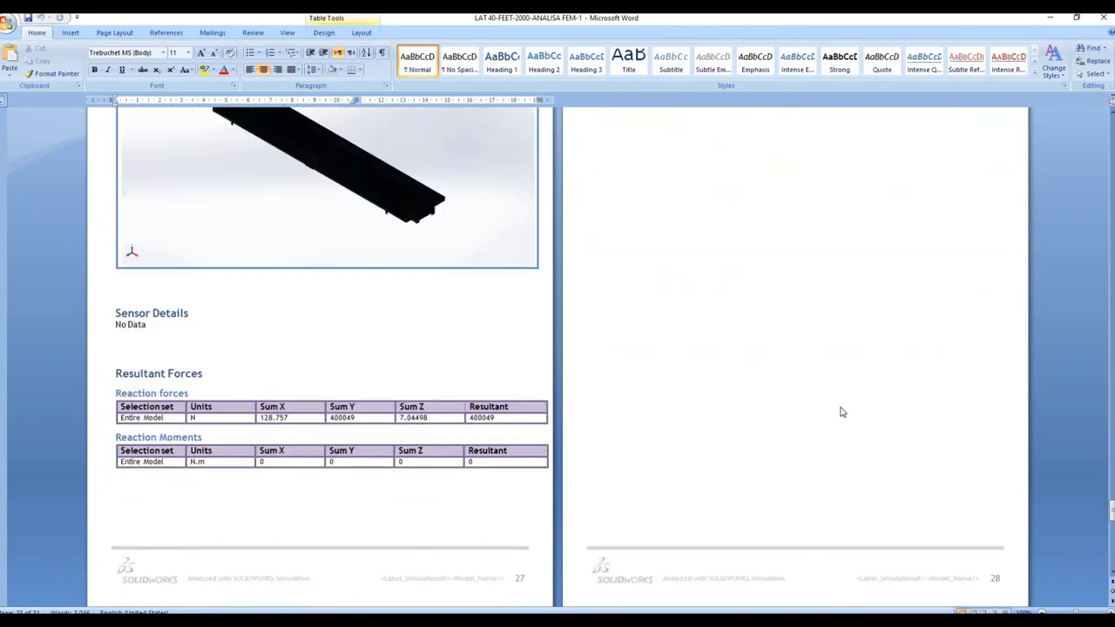
pyautogui.scroll(-5, 839, 410)
pyautogui.scroll(-3, 840, 409)
pyautogui.scroll(-3, 840, 409)
pyautogui.scroll(-3, 840, 410)
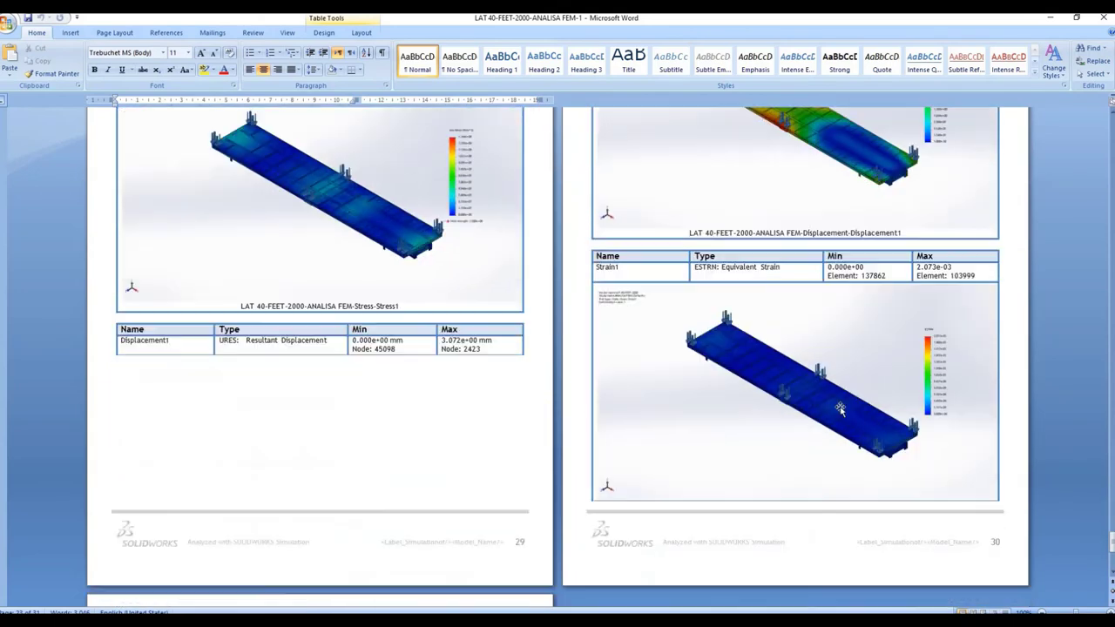
pyautogui.scroll(-3, 840, 407)
pyautogui.scroll(-3, 840, 408)
pyautogui.scroll(-3, 840, 408)
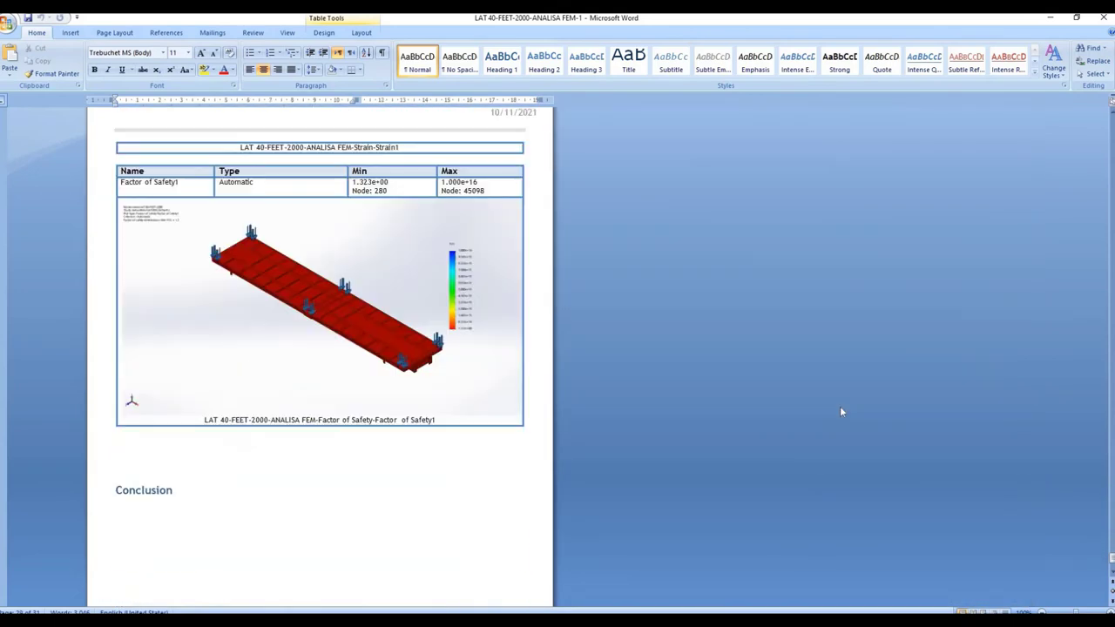
pyautogui.scroll(-2, 839, 408)
pyautogui.scroll(-1, 840, 411)
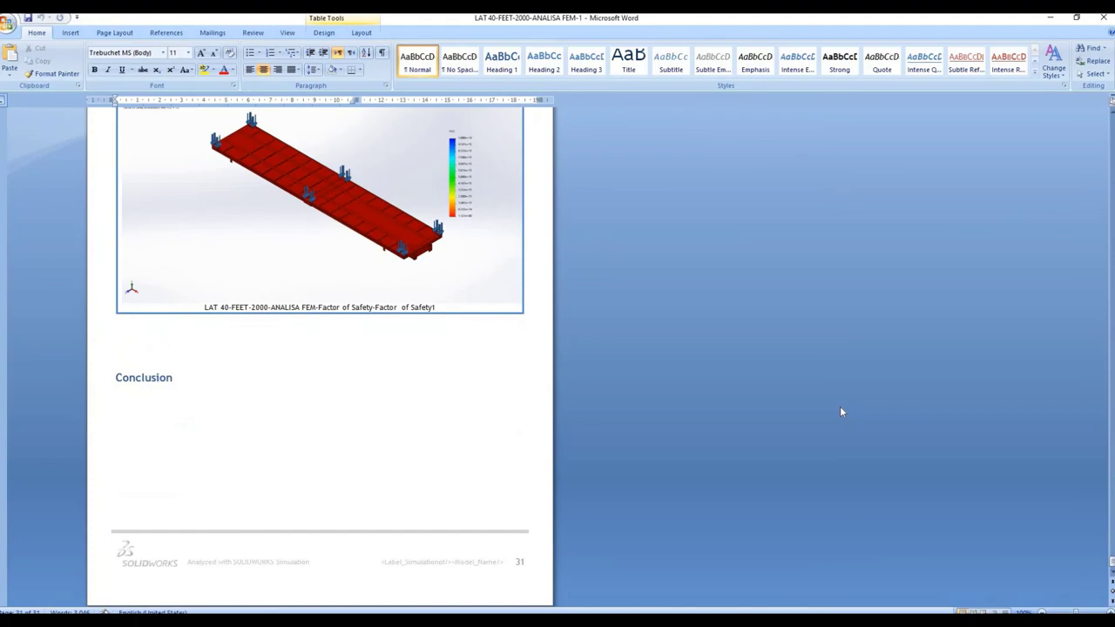